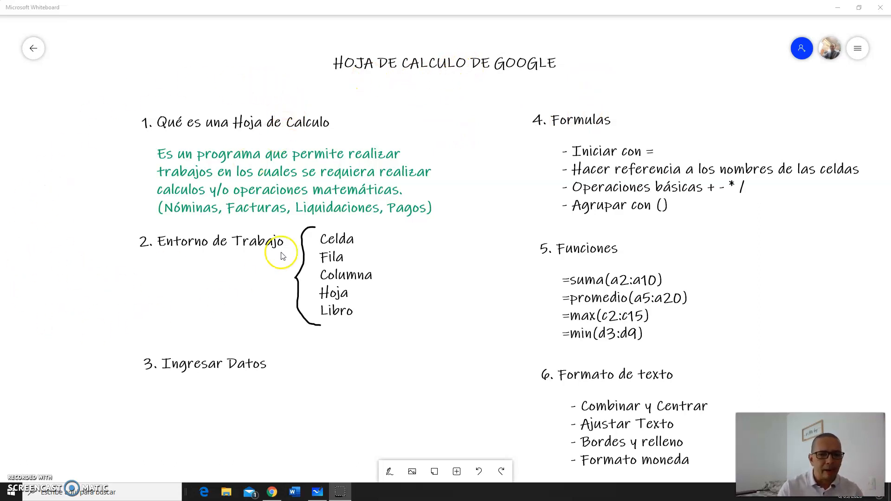
- Switch to the blank Google Sheets spreadsheet in Chrome and select sample cells, including F3, A1 and D11
left_click(277, 495)
left_click(355, 249)
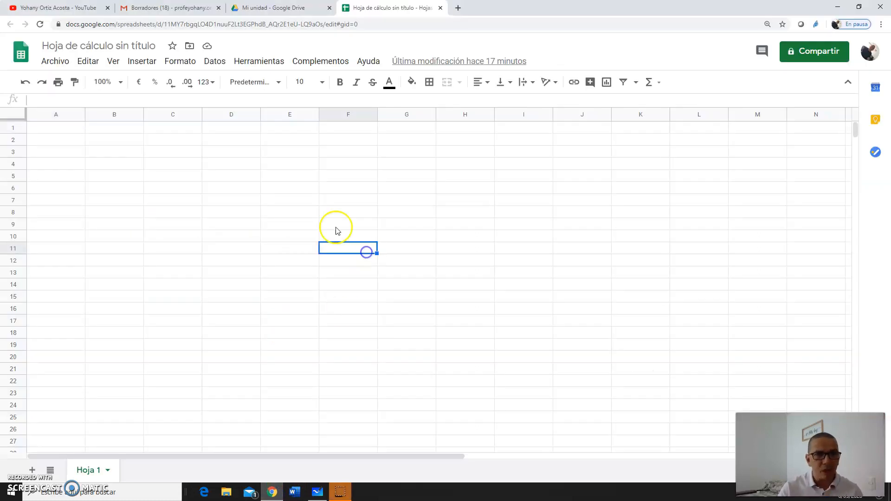
left_click(352, 153)
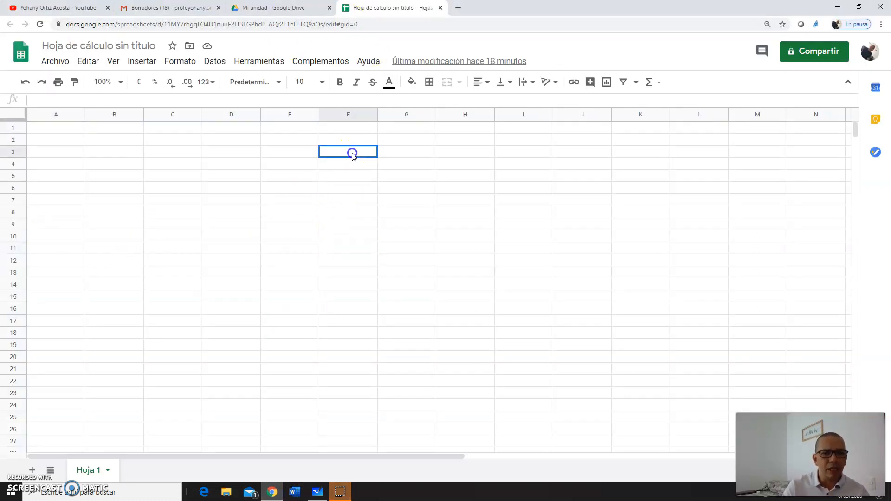
left_click(185, 166)
left_click(66, 127)
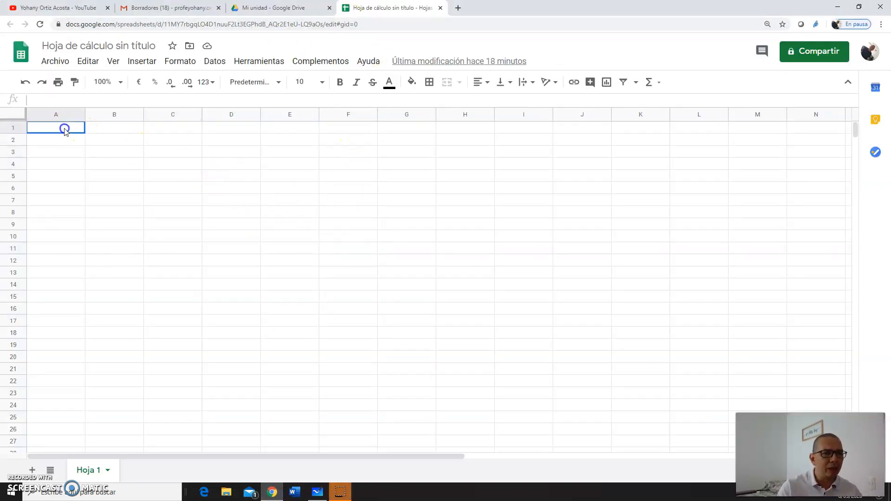
left_click(219, 251)
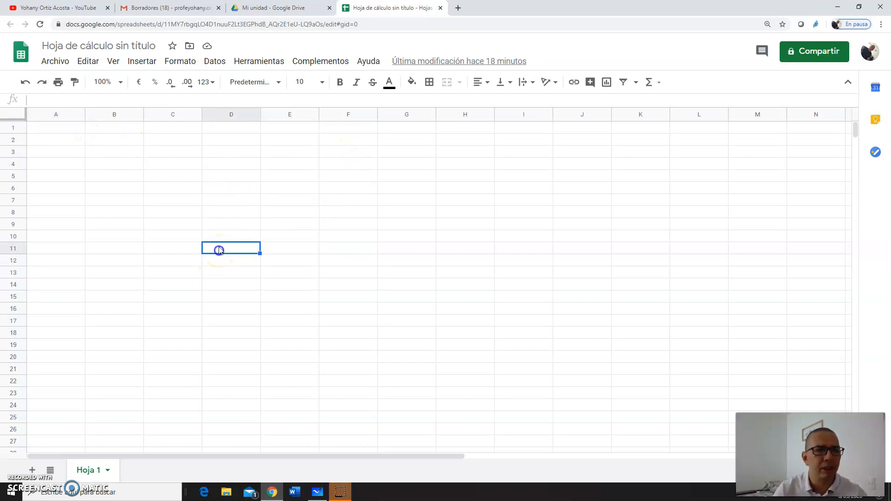
- Examine individual cells near the sheet's upper corner by alternately selecting B2 and C2
left_click(173, 142)
left_click(116, 140)
left_click(167, 141)
left_click(167, 159)
left_click(173, 141)
left_click(132, 140)
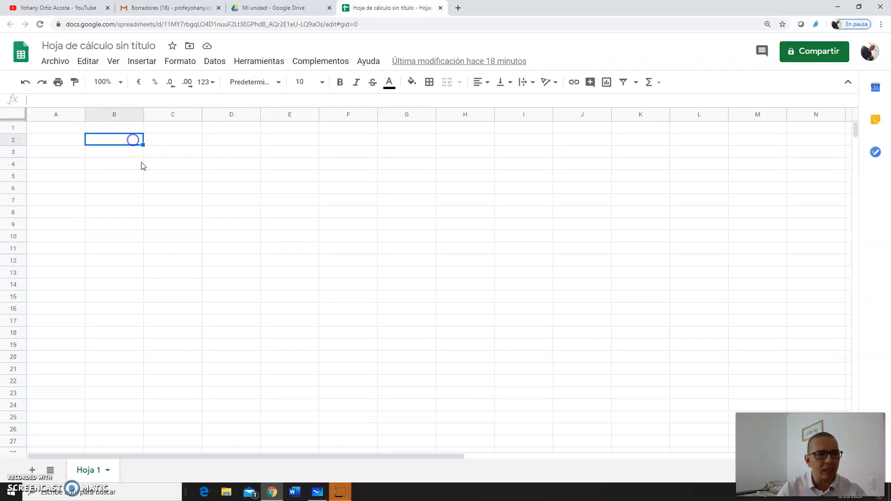
left_click(167, 142)
left_click(124, 140)
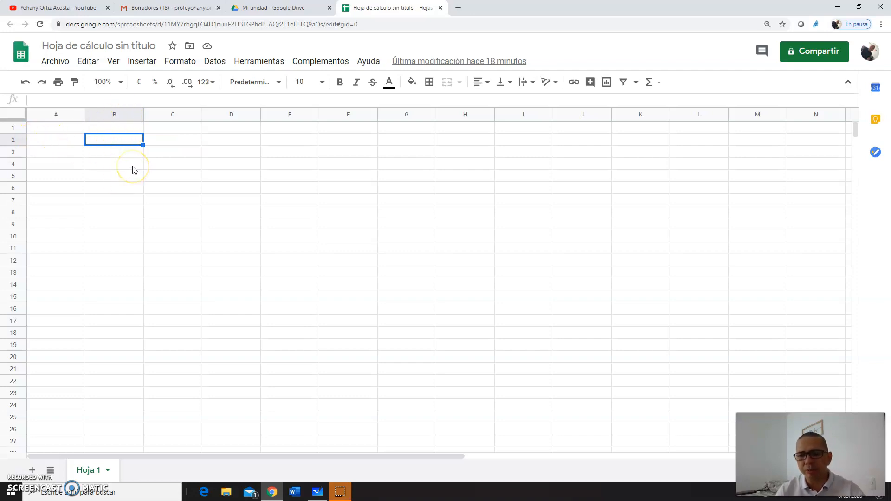
- Examine how cells fill the grid by selecting scattered cells in columns A to G, finishing on F7
left_click(207, 163)
left_click(279, 166)
left_click(238, 218)
left_click(145, 173)
left_click(114, 163)
left_click(74, 197)
left_click(215, 229)
left_click(378, 197)
left_click(197, 187)
left_click(226, 250)
left_click(369, 163)
left_click(215, 190)
left_click(239, 240)
left_click(265, 186)
left_click(303, 226)
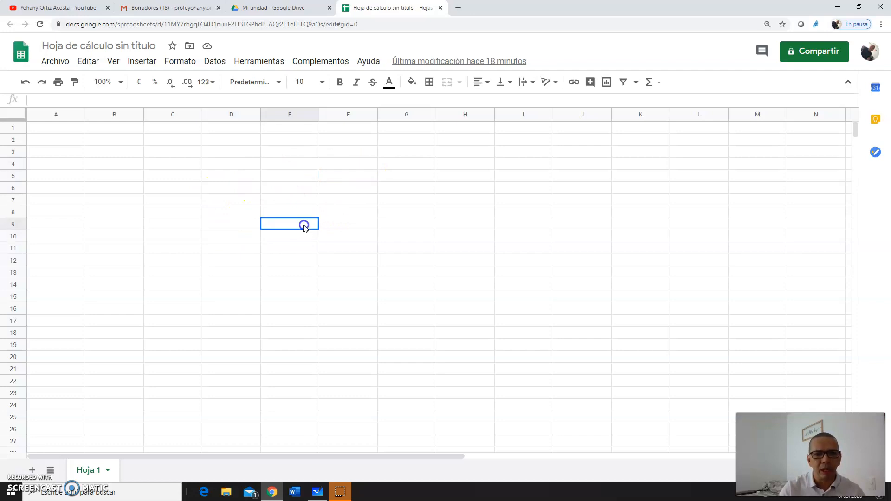
left_click(361, 196)
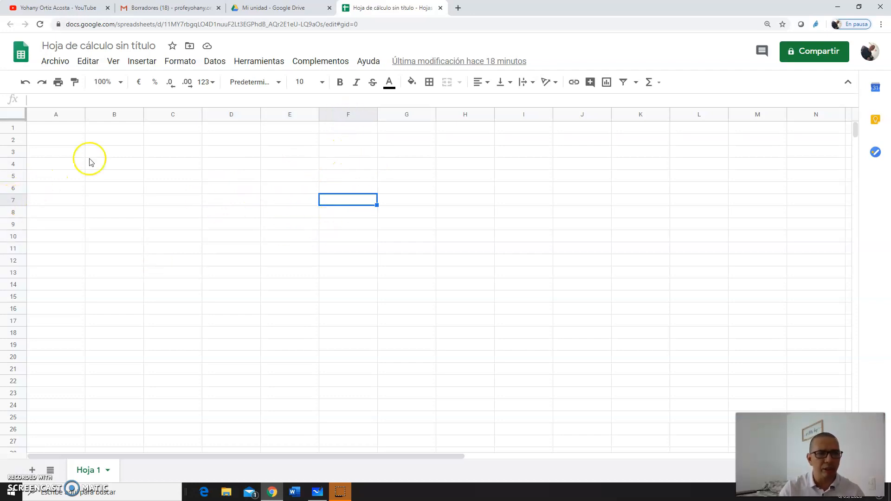
- Examine the cell grid from A1 out to G7 and K9, and return across the columns to A1
left_click(61, 130)
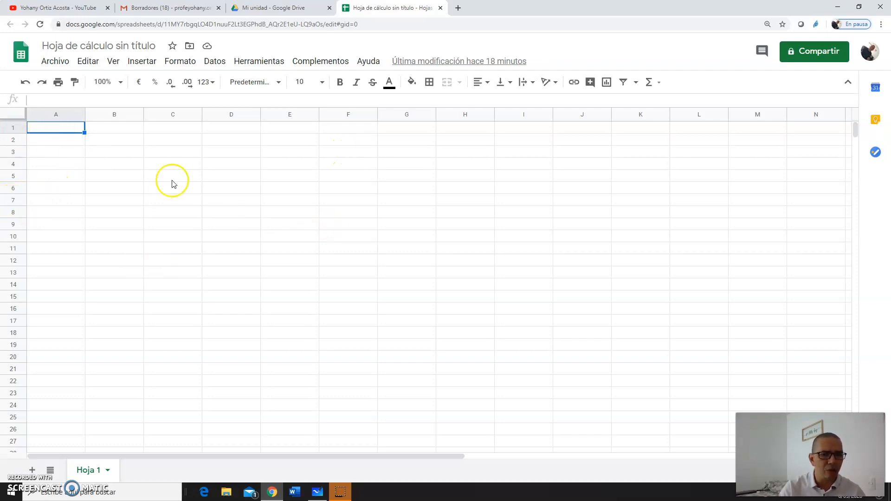
left_click(410, 201)
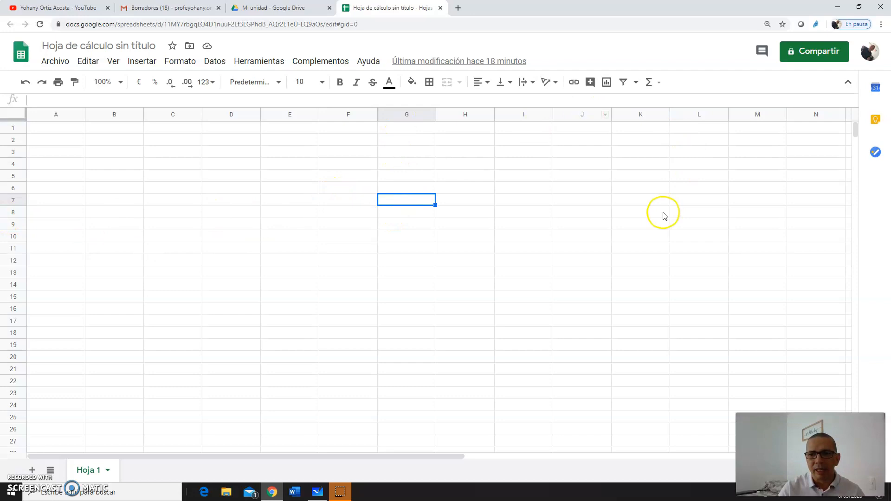
left_click(647, 222)
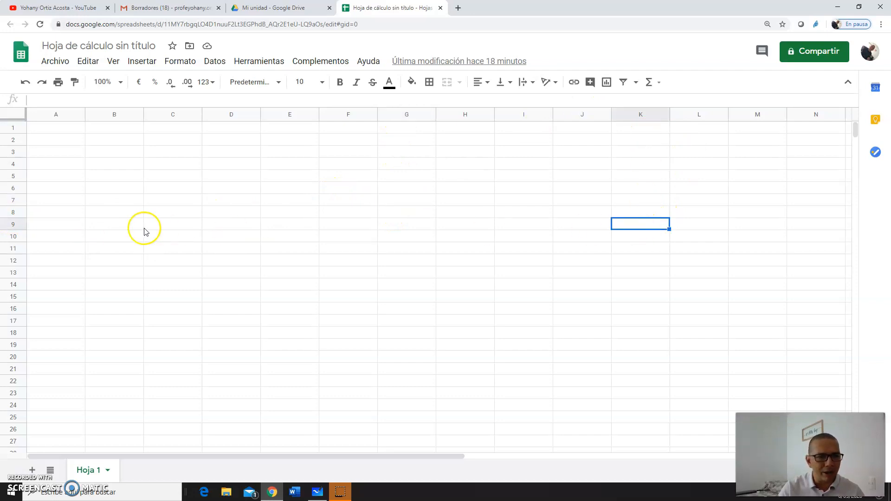
left_click(473, 173)
left_click(329, 188)
left_click(257, 166)
left_click(189, 208)
left_click(81, 148)
left_click(75, 130)
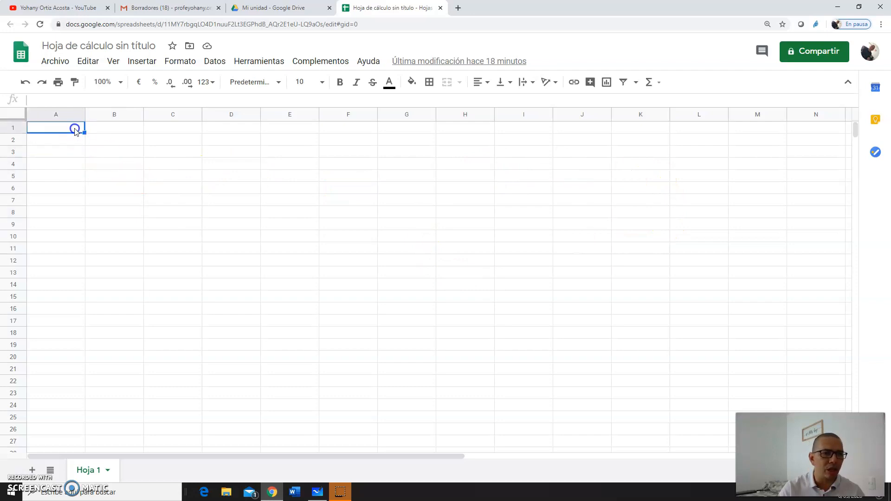
- Compare the row and column positions of several cells in columns A to E, including A1, C3 and D4
left_click(88, 173)
left_click(178, 176)
left_click(263, 188)
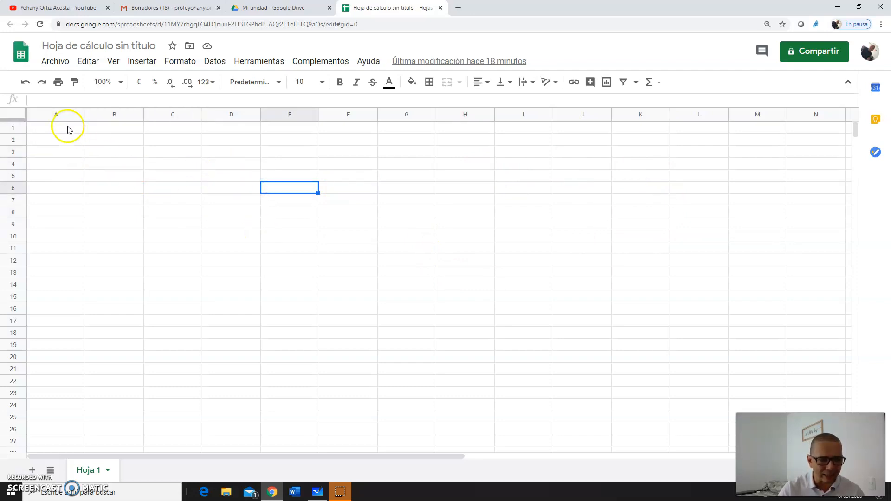
left_click(134, 184)
left_click(216, 232)
left_click(68, 128)
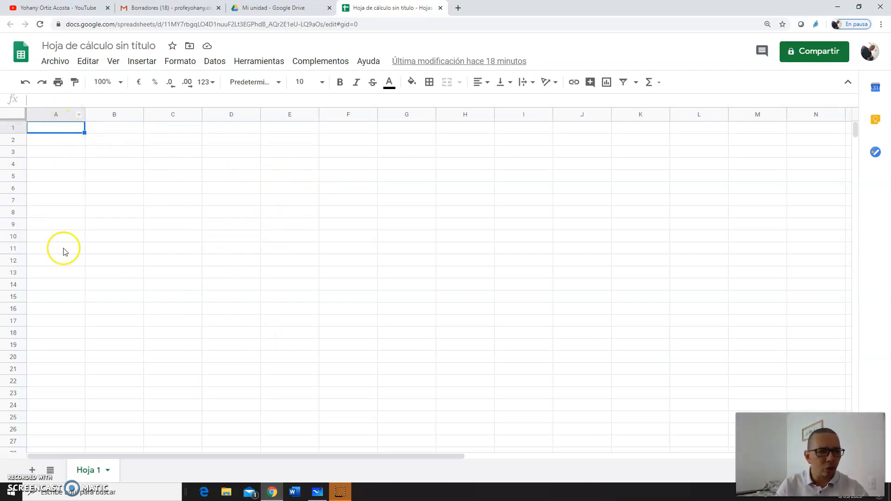
left_click(135, 202)
left_click(196, 156)
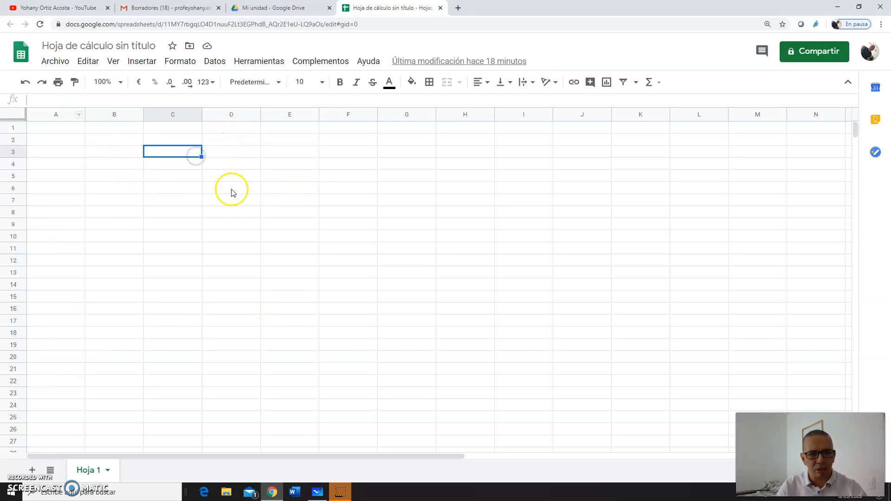
left_click(238, 163)
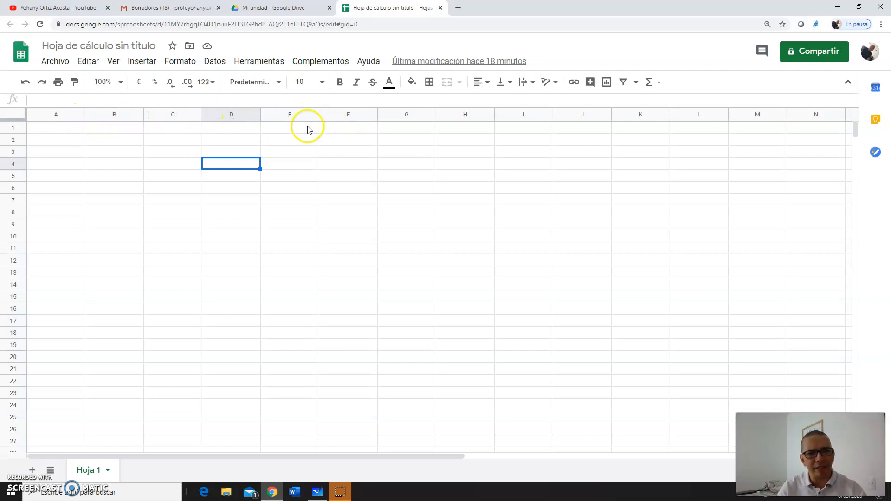
- Move along row 4 to the sheet's last column, Z, to examine the column letters
left_click(566, 161)
key("Right")
key("Right")
key("Right")
key("Right")
key("Right")
key("Right")
key("Right")
key("Right")
key("Right")
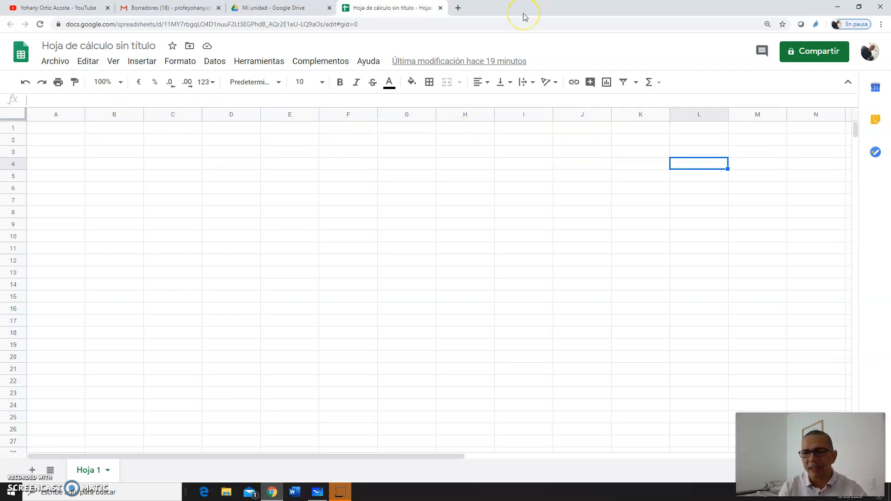
key("Right")
key("Right")
key("Right")
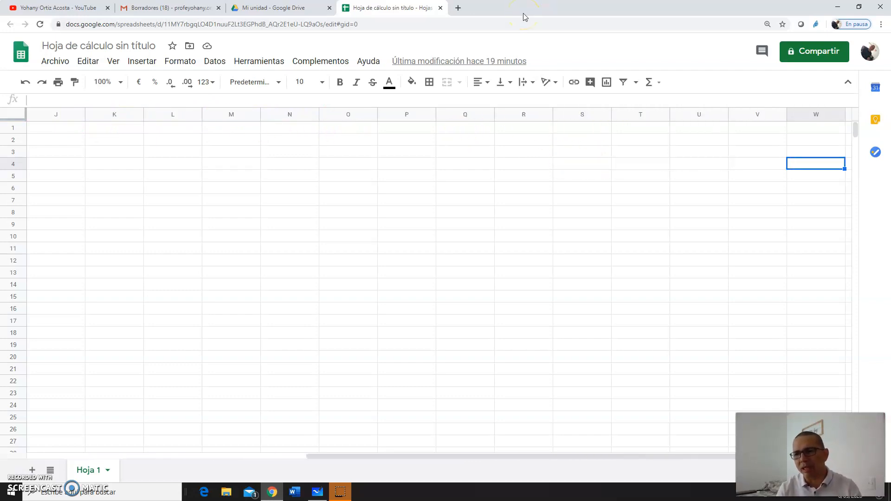
key("Right")
key("Right")
key("Right")
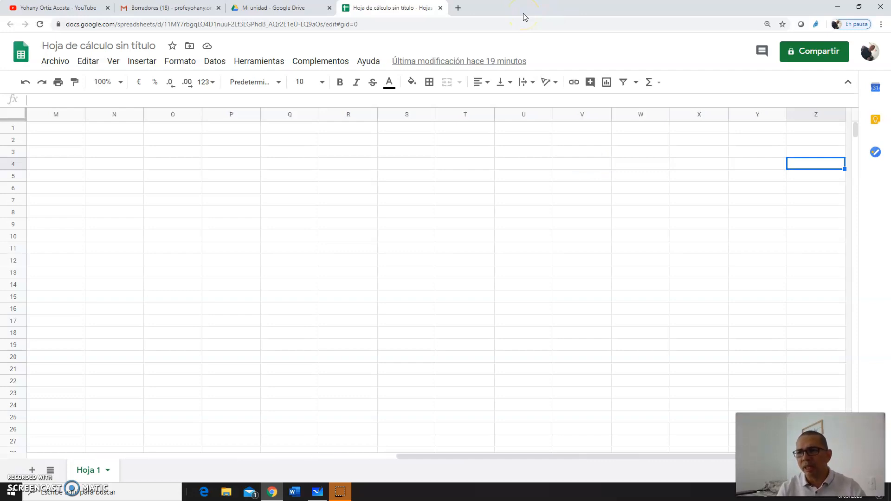
- Move back along row 4 to its first cell, A4
key("Left")
key("Left")
key("Right")
key("Right")
key("Left")
key("Left")
key("Left")
key("Left")
key("Left")
key("Left")
key("Left")
key("Left")
key("Home")
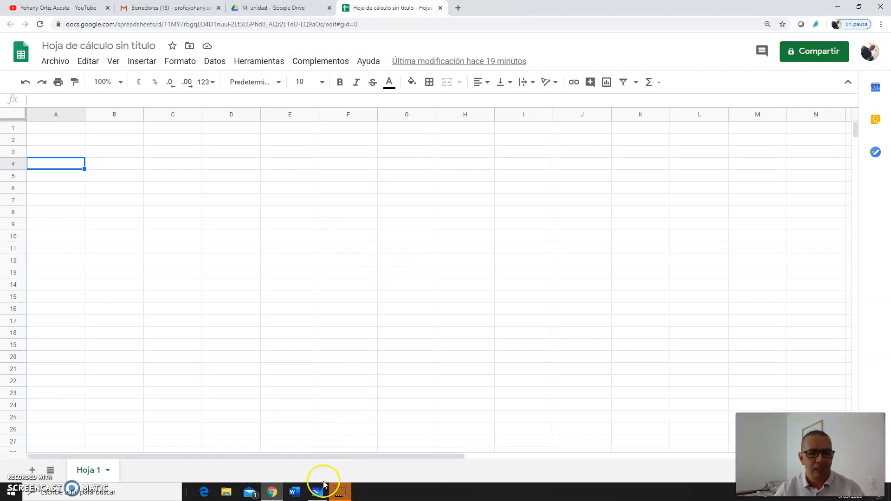
- Check the work-environment topics in Microsoft Whiteboard, return to the spreadsheet in Chrome and select cell A7
left_click(321, 494)
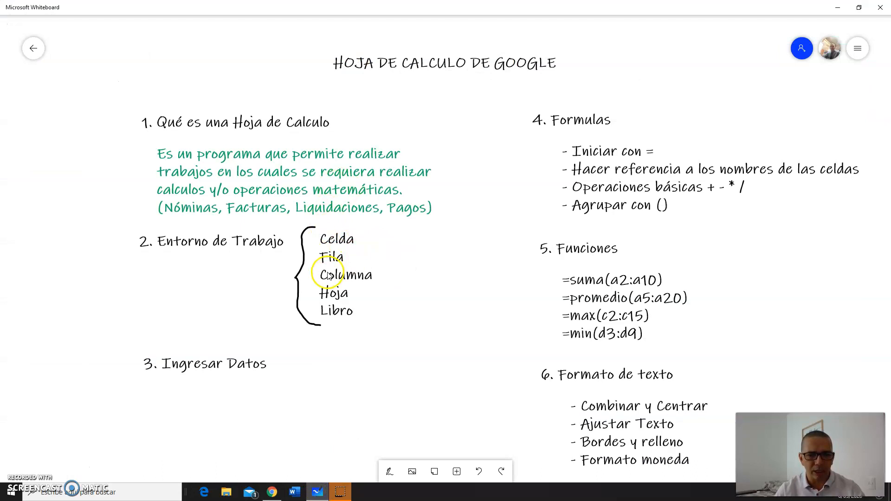
left_click(309, 497)
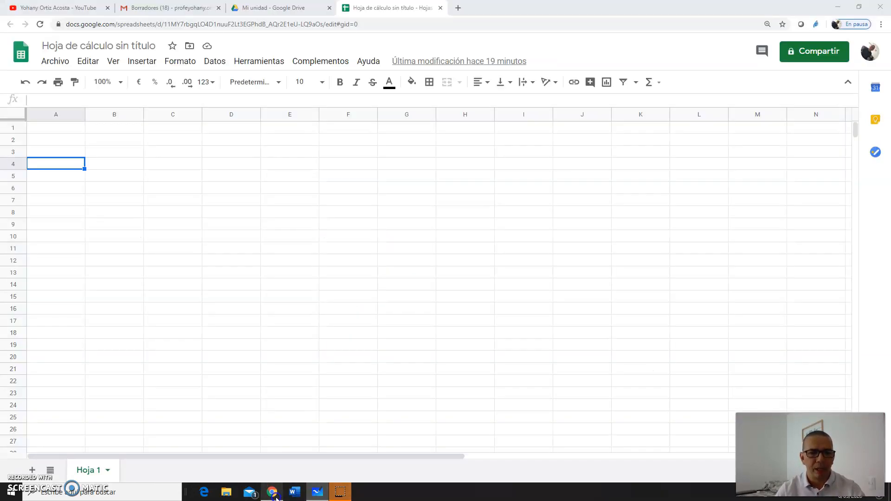
left_click(82, 200)
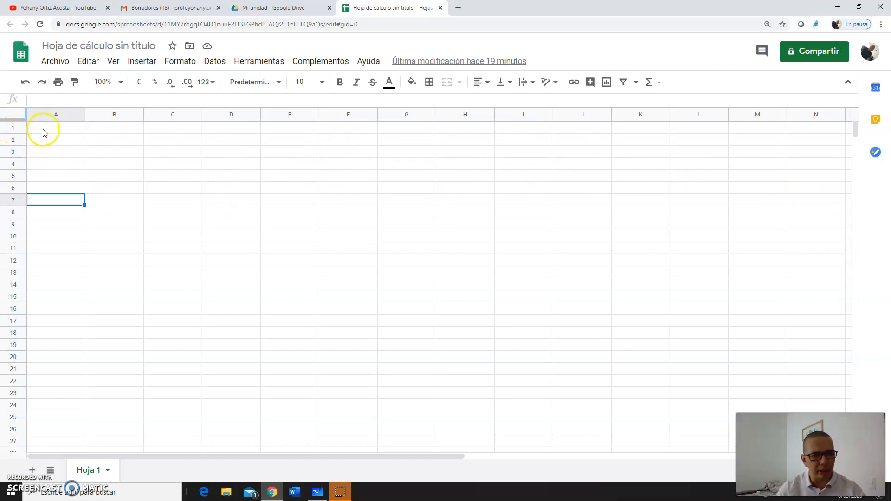
- Move down column A well past row 500 to examine the sheet's row numbering
left_click(71, 177)
key("Down")
key("Down")
key("Down")
key("Down")
key("Down")
key("Down")
key("Down")
key("Down")
key("Down")
key("Down")
key("Down")
key("Down")
key("Down")
key("Down")
key("Down")
key("Down")
key("Down")
key("Down")
key("Down")
key("Down")
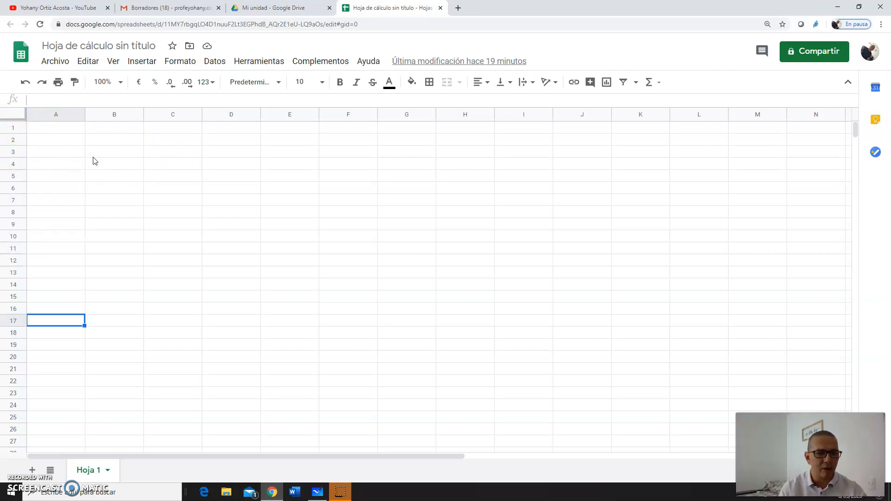
key("Down")
key("Down")
key("Down")
key("Down")
key("Down")
key("Down")
key("Down")
key("Down")
key("Down")
key("Down")
key("Down")
key("Down")
key("Down")
key("Down")
key("Down")
key("Down")
key("Down")
key("Down")
key("Down")
key("Down")
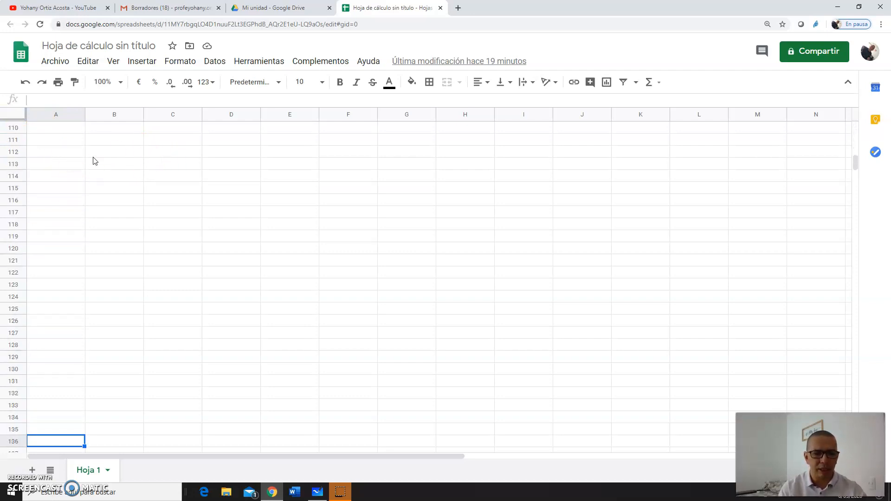
key("Down")
key("Down")
key("Down")
key("Down")
key("Down")
key("Down")
key("Down")
key("Down")
key("Down")
key("Down")
key("Down")
key("Down")
key("Down")
key("Down")
key("Down")
key("Down")
key("Down")
key("Down")
key("Down")
key("Down")
- Jump to the last column, Z, and continue down to the sheet's last row, 1000
key("ctrl+Right")
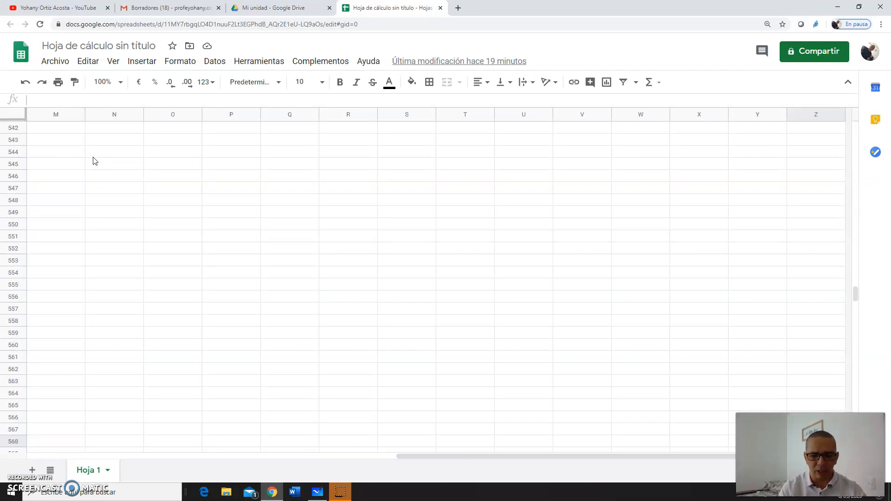
key("Down")
key("Down")
key("Down")
key("Down")
key("Down")
key("Down")
key("Down")
key("Down")
key("Down")
key("Down")
key("Down")
key("Down")
key("Down")
key("Down")
key("Down")
key("Down")
key("Down")
key("Down")
key("Down")
key("Down")
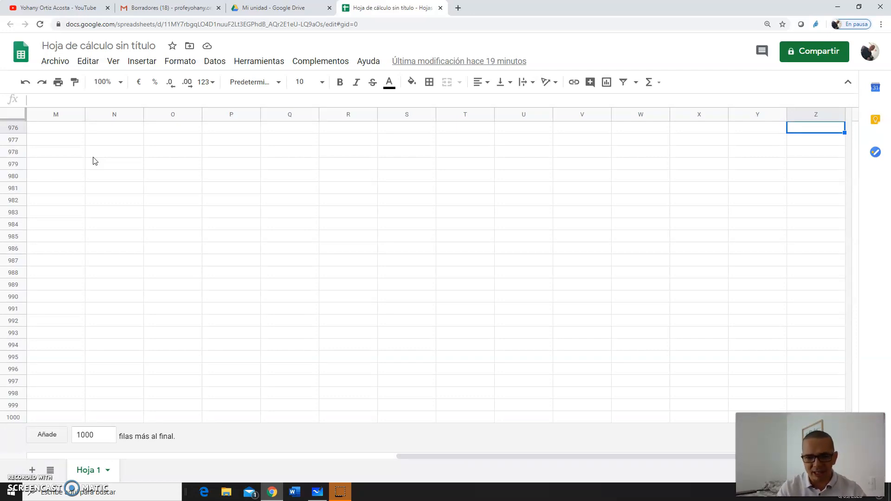
- Move back up column Z from the last rows to the start of the sheet
key("Up")
key("Up")
key("Up")
key("Up")
key("Up")
key("Up")
key("Up")
key("Up")
key("Up")
key("Up")
key("Up")
key("Up")
key("Up")
key("Up")
key("Up")
key("Up")
key("Up")
key("Up")
key("Up")
key("Up")
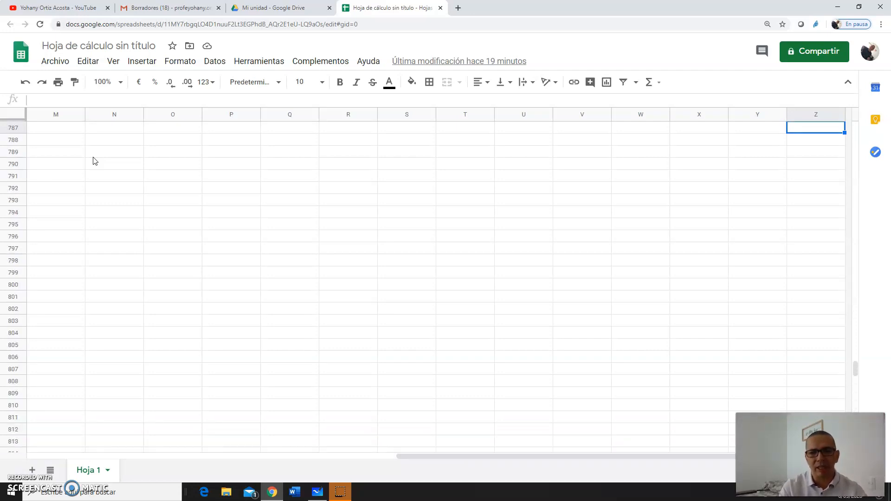
key("Up")
key("Up")
key("Up")
key("Up")
key("Up")
key("Up")
key("Up")
key("Up")
key("Up")
key("Up")
key("Up")
key("Up")
key("Up")
key("Up")
key("Up")
key("Up")
key("Up")
key("Up")
key("Up")
key("Up")
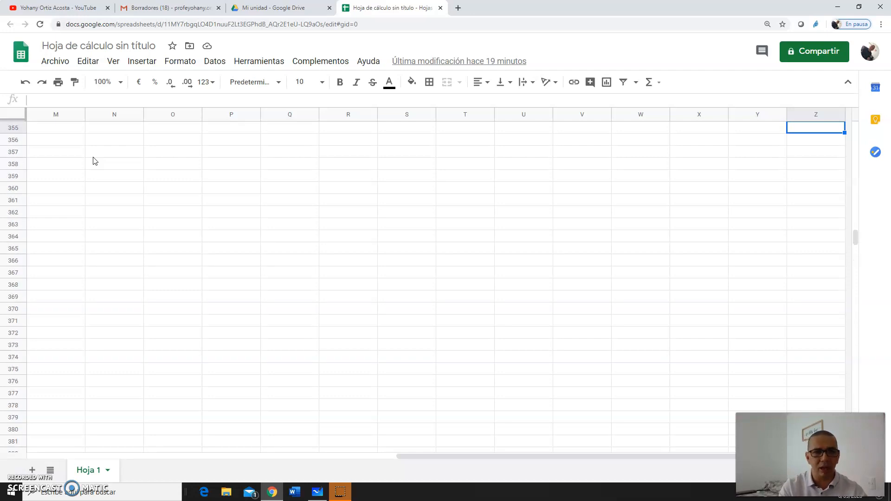
- Return to the sheet's first cell, A1, and select cell E11
left_click(68, 155)
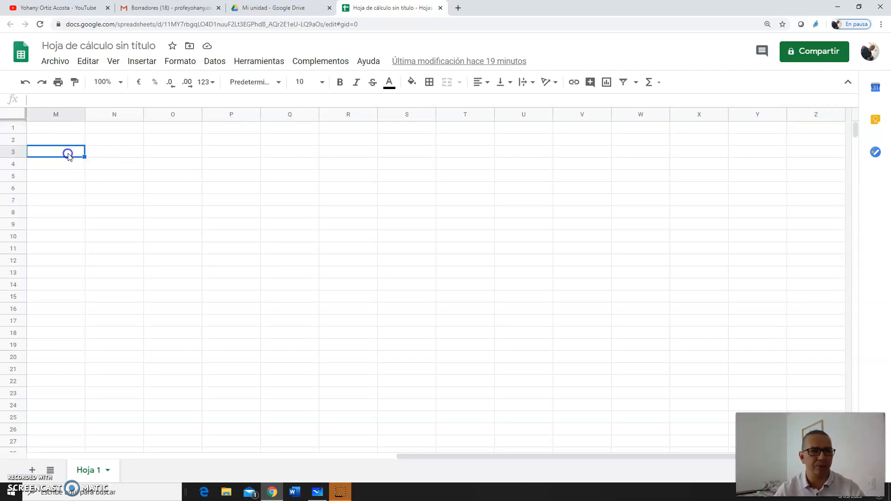
key("ctrl+Home")
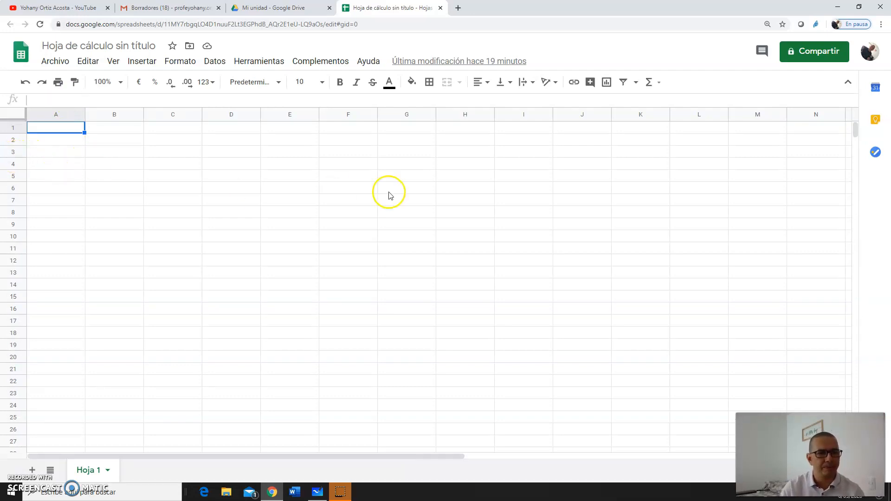
left_click(286, 251)
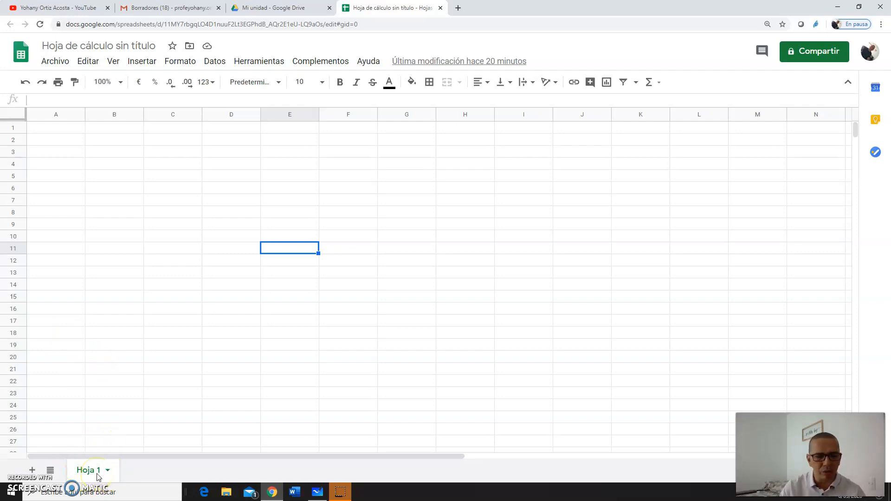
- Add a second sheet to the workbook and alternate between it and Hoja 1
left_click(32, 470)
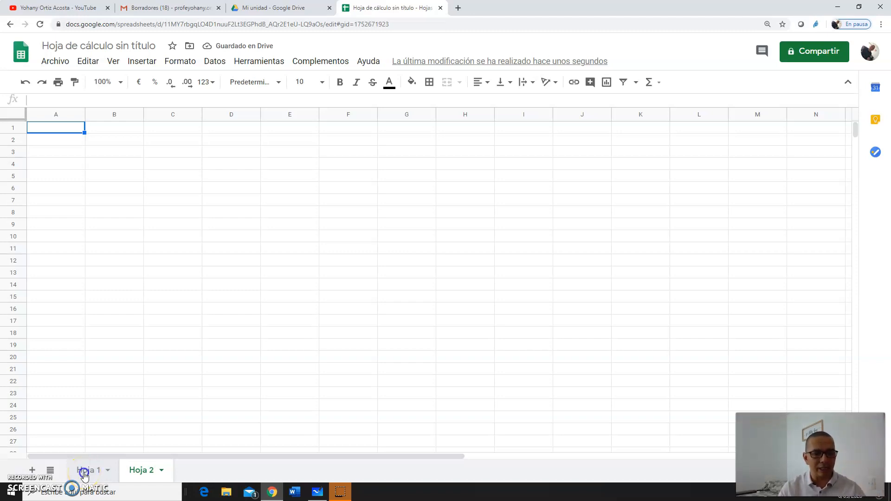
left_click(85, 472)
left_click(135, 471)
left_click(94, 474)
left_click(137, 471)
- Add a third sheet to the workbook, and select cell F9 in Hoja 1
left_click(32, 471)
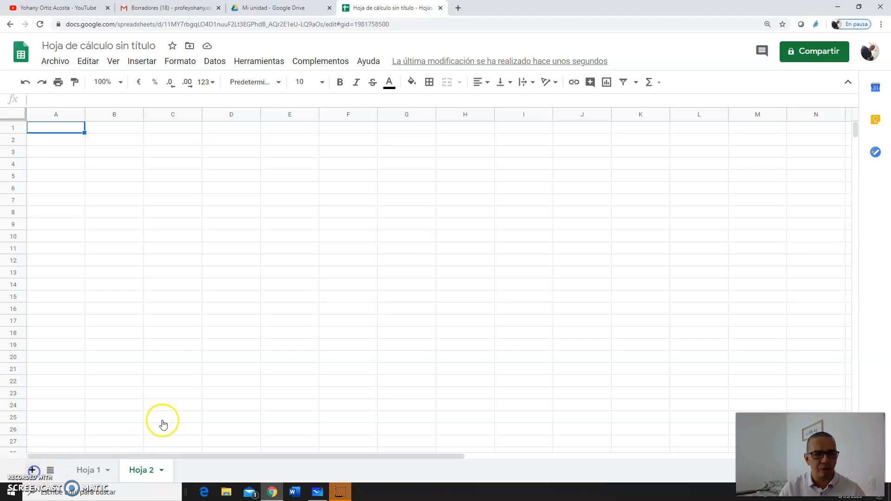
left_click(86, 471)
left_click(123, 223)
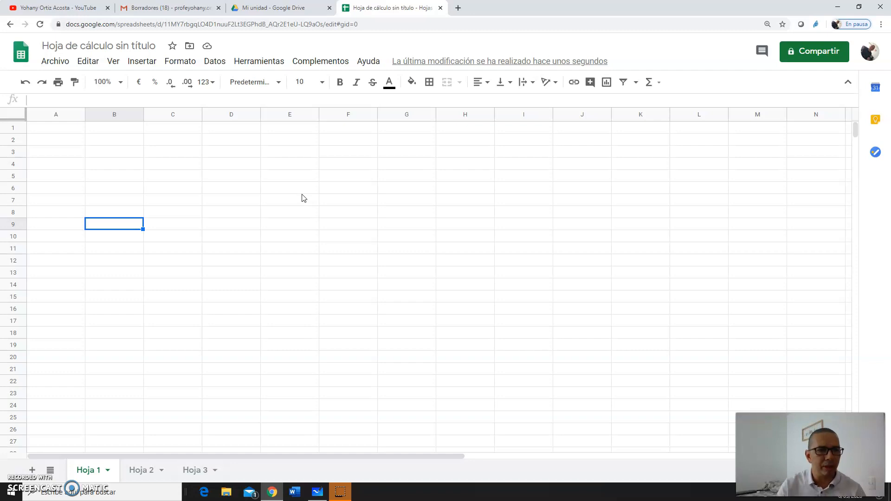
left_click(362, 224)
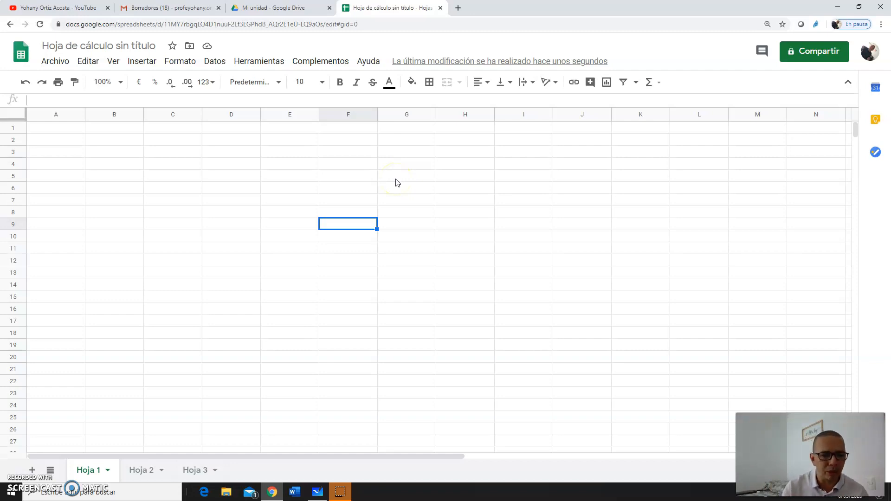
- Go through Hoja 1, Hoja 2 and Hoja 3 to examine the workbook's separate sheets, ending on Hoja 1
left_click(140, 470)
left_click(191, 470)
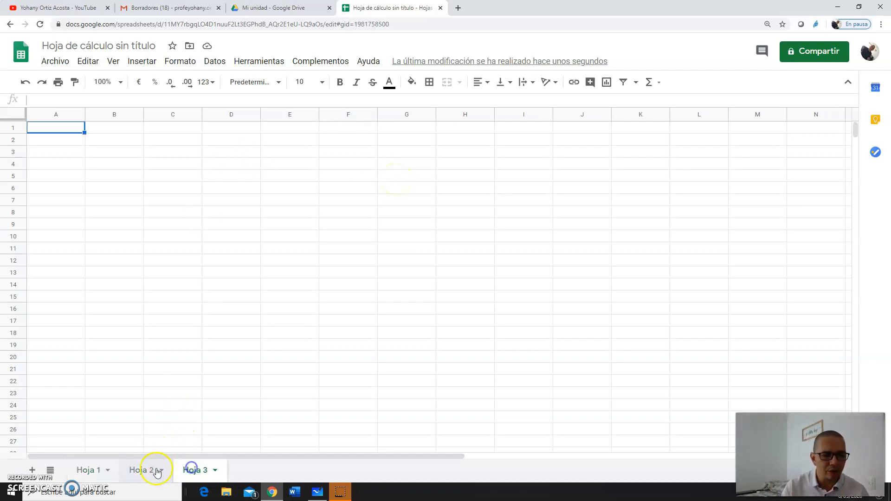
left_click(88, 471)
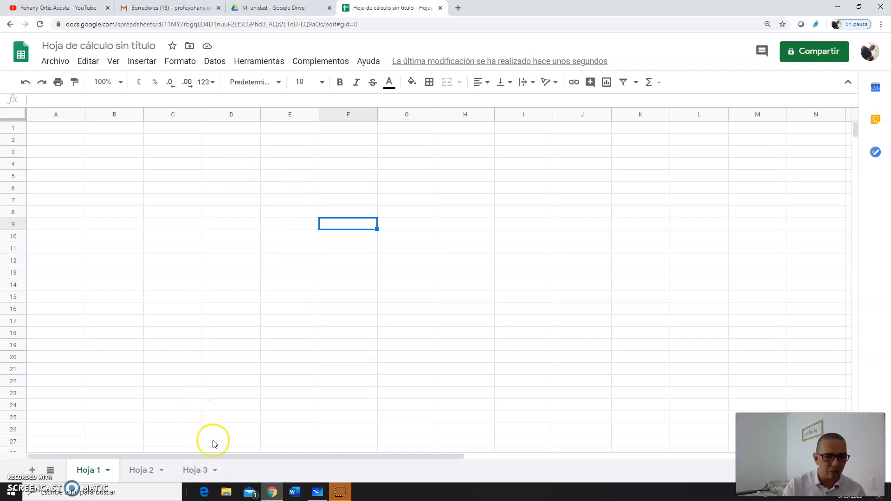
left_click(198, 470)
left_click(137, 471)
left_click(88, 470)
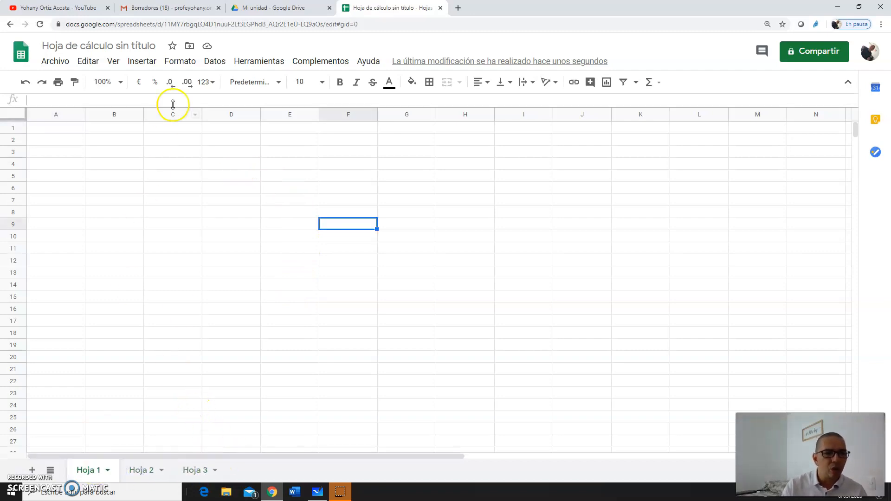
left_click(138, 470)
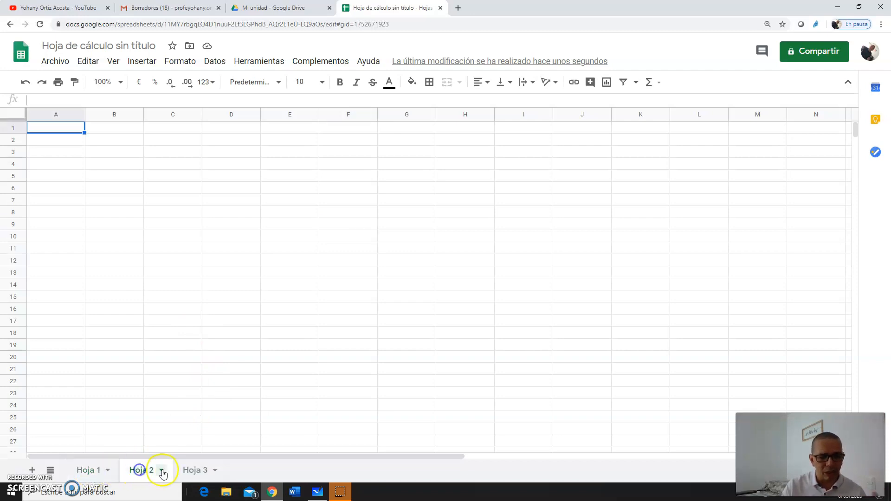
left_click(195, 470)
left_click(96, 471)
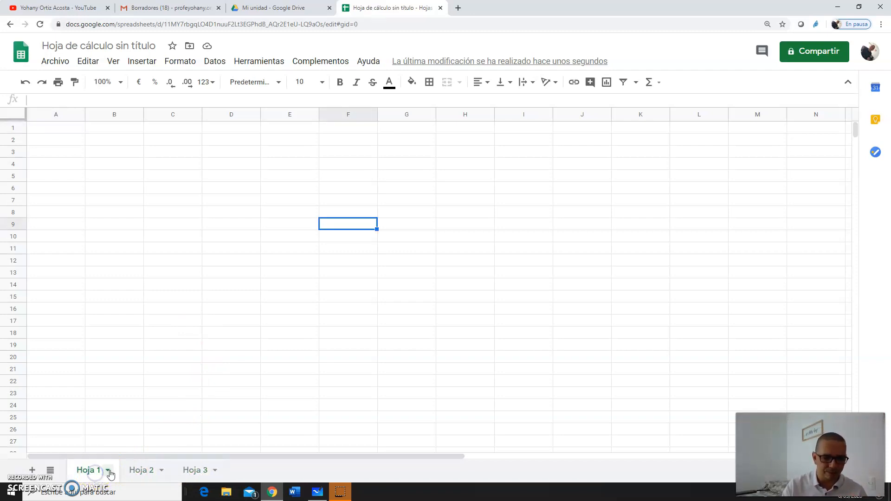
- In Microsoft Whiteboard, tick topic 1 and Celda, Fila, Columna, Hoja and Libro with the green pen, and return to the spreadsheet in Chrome
left_click(317, 492)
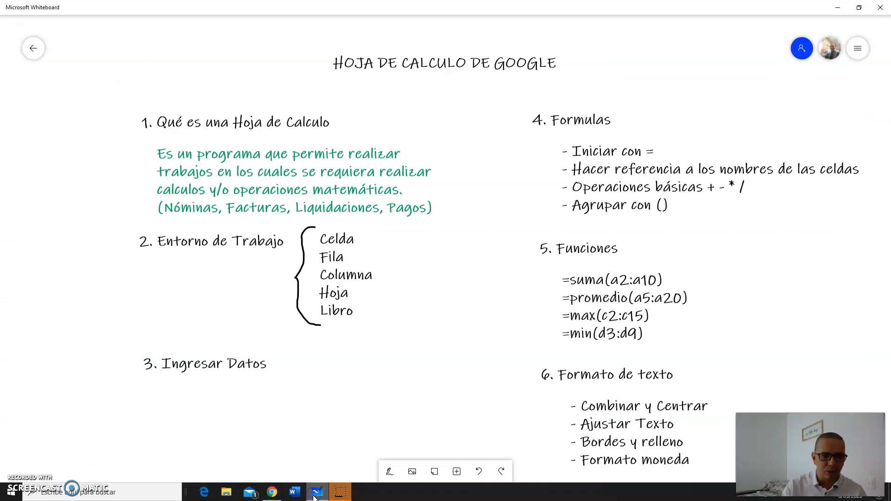
left_click(389, 471)
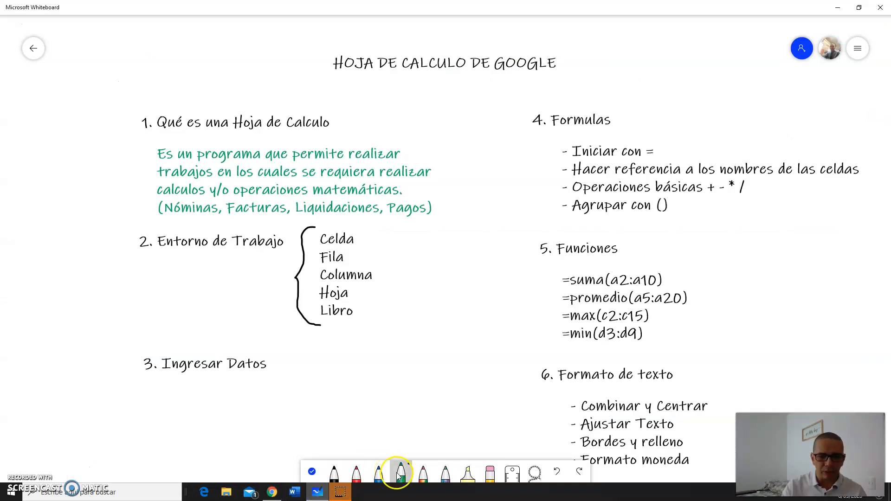
left_click_drag(130, 120, 163, 105)
mouse_move(358, 235)
left_mouse_down()
mouse_move(388, 240)
mouse_move(360, 263)
mouse_move(391, 257)
mouse_move(416, 268)
left_mouse_up()
mouse_move(352, 293)
left_mouse_down()
mouse_move(362, 301)
mouse_move(399, 291)
left_mouse_up()
left_click_drag(361, 315, 416, 301)
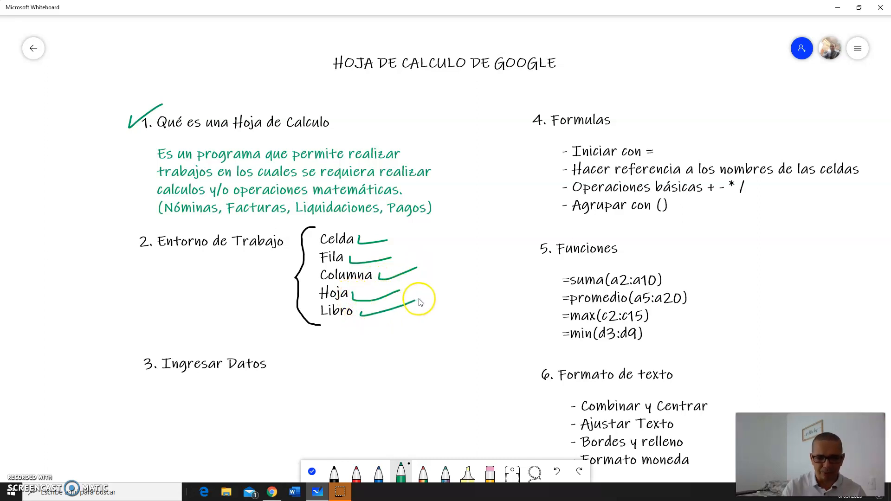
left_click(272, 493)
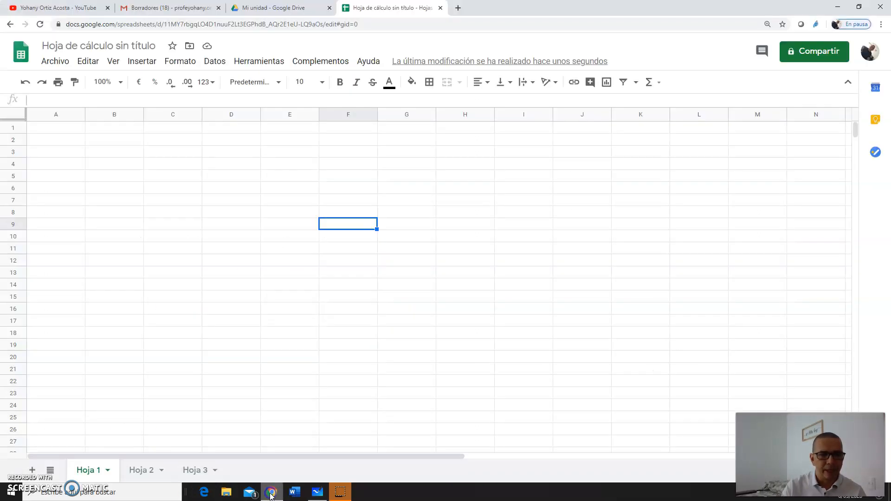
left_click(63, 149)
left_click(78, 176)
left_click(99, 153)
left_click(66, 151)
left_click(99, 155)
left_click(60, 156)
left_click(128, 180)
left_click(124, 155)
left_click(117, 190)
left_click(75, 149)
- Enter the column headings nombre, apellido and edad in cells B3, C3 and D3
left_click(133, 151)
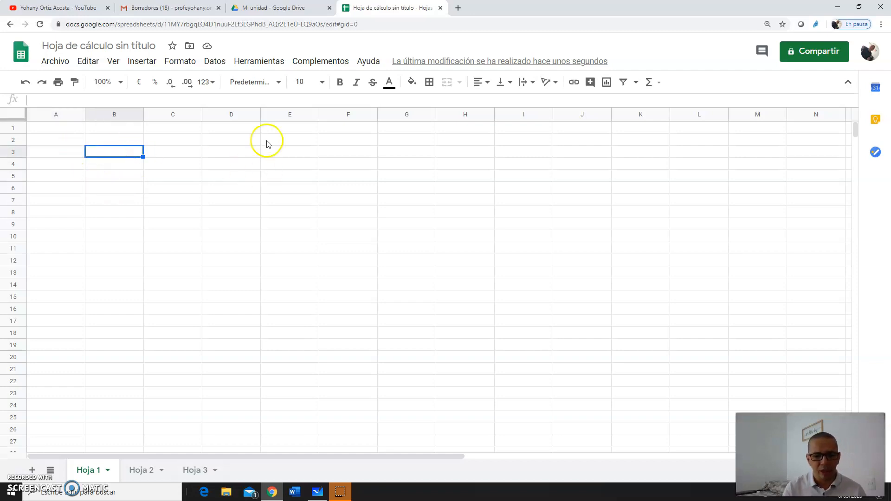
type("nombre")
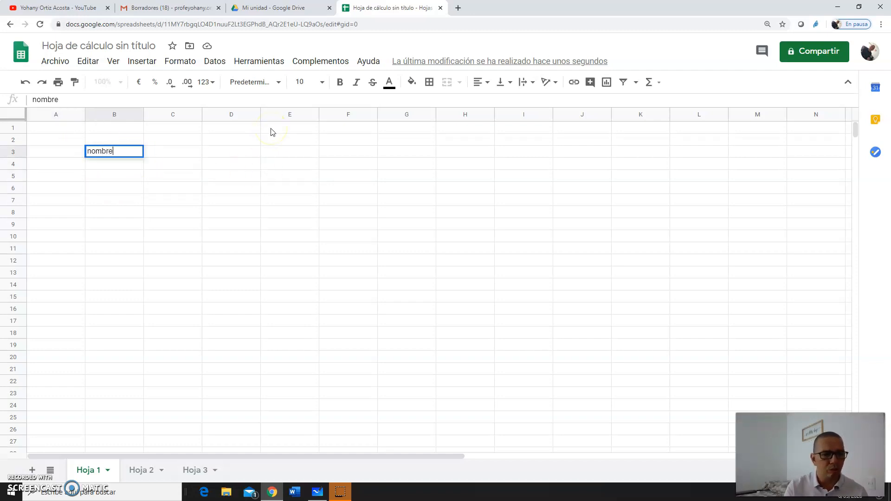
key("Return")
key("Up")
key("Right")
type("apellido")
key("Tab")
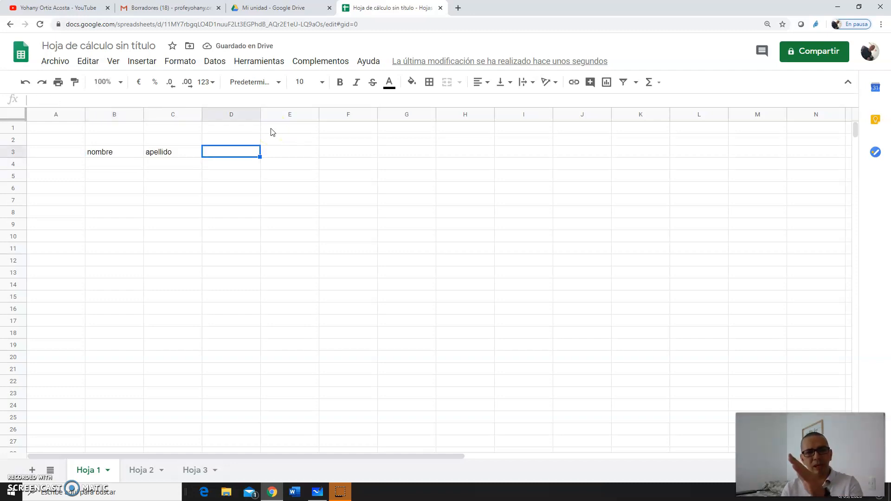
key("Left")
key("Right")
type("e")
key("Return")
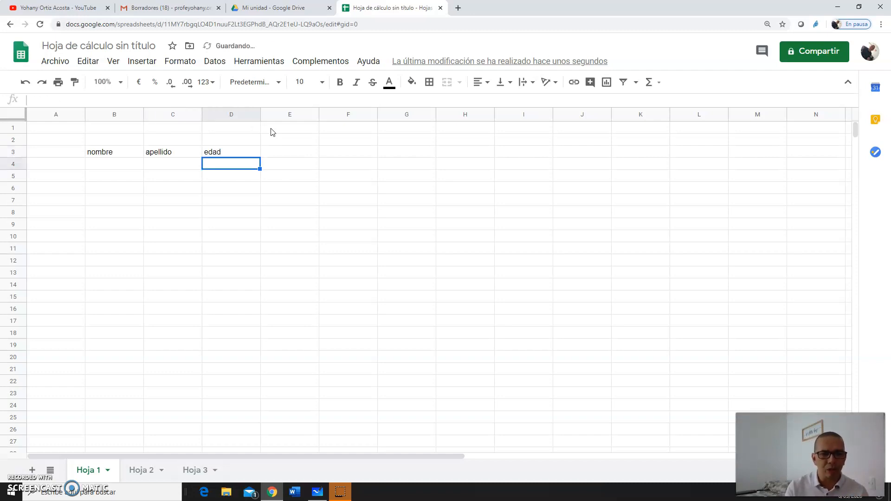
- Fill row 4 under the headings with the person's first name, surname and the age 12
key("Left")
key("Left")
type("juani")
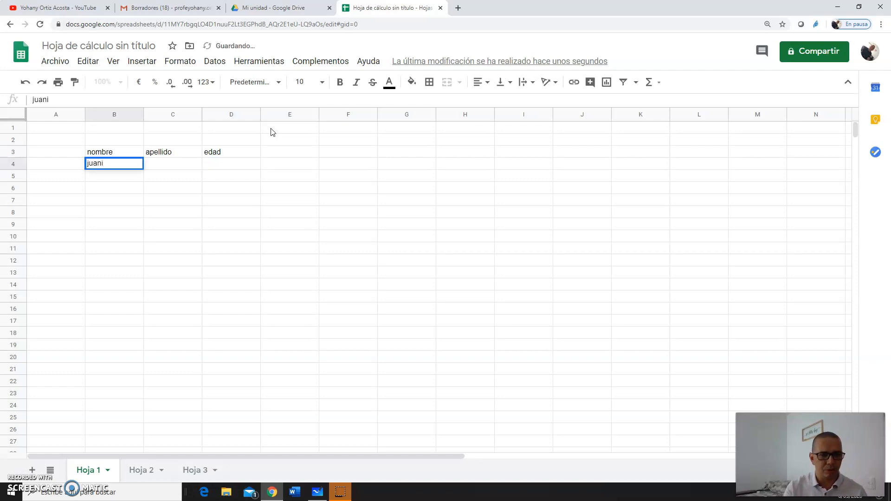
key("Tab")
type("perez")
key("Return")
key("Right")
key("Up")
type("12")
key("Return")
key("Up")
key("Left")
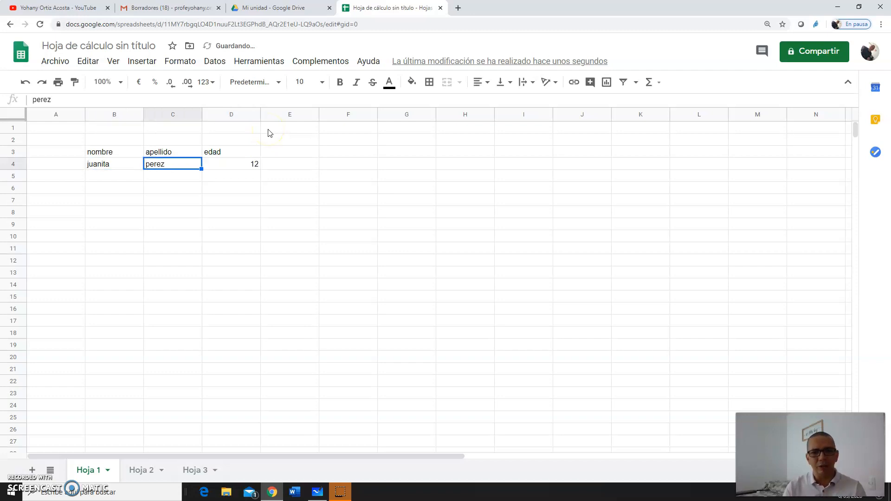
key("Right")
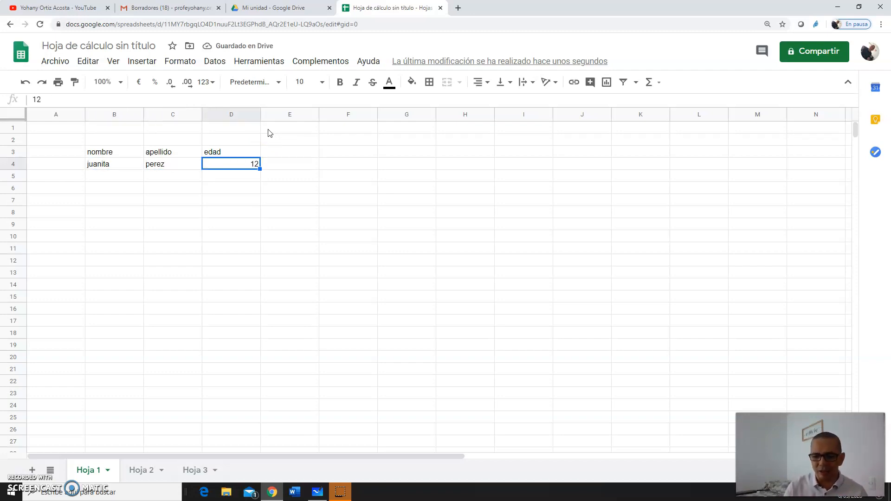
- Add the heading salario in E3 and enter 1500000 below it in E4
key("Right")
key("Up")
type("salar")
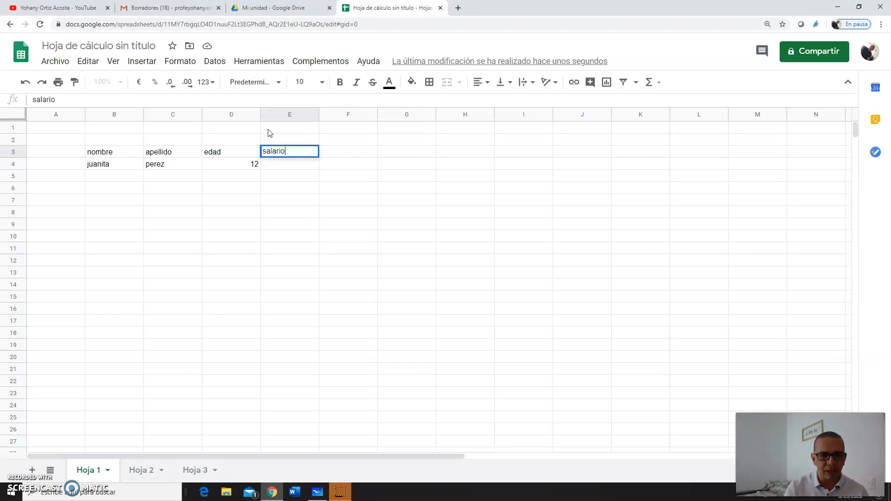
key("Return")
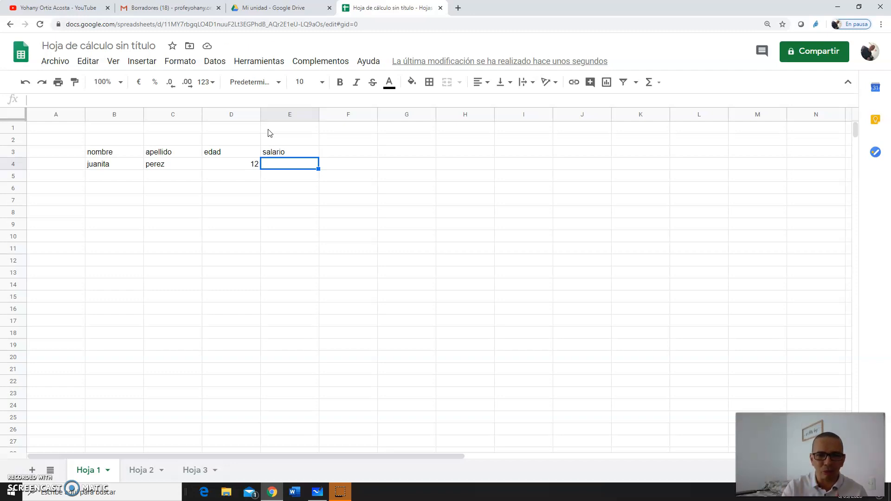
type("1500000")
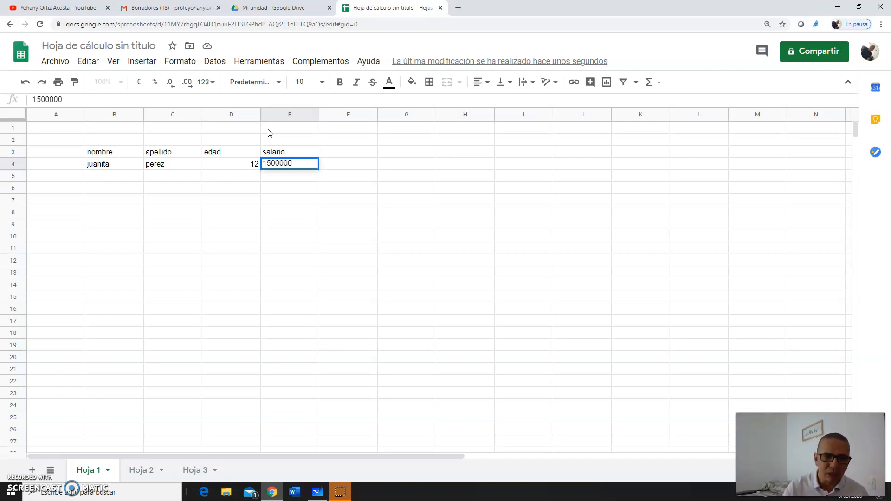
key("Return")
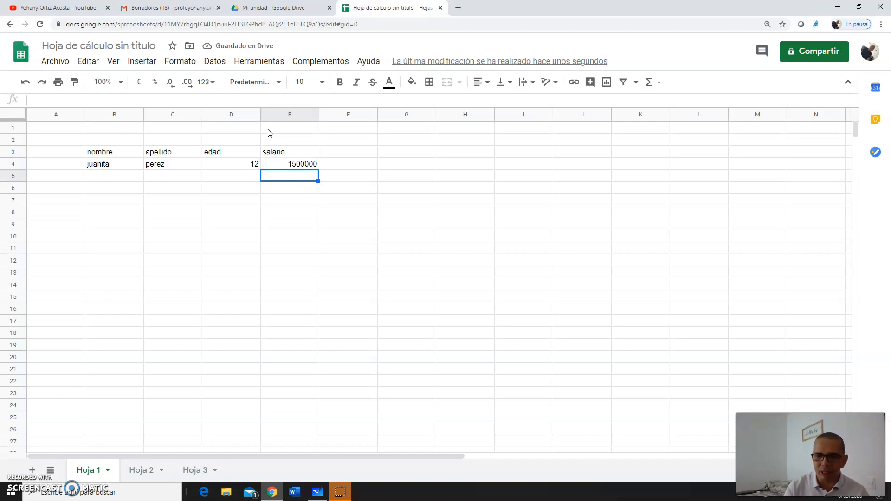
key("Up")
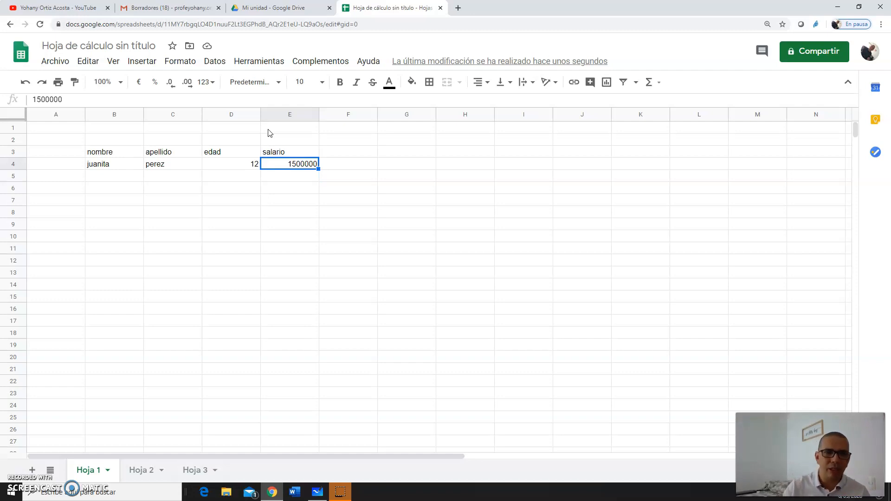
- Try the Número format on the salary in E4, and undo it
left_click(210, 83)
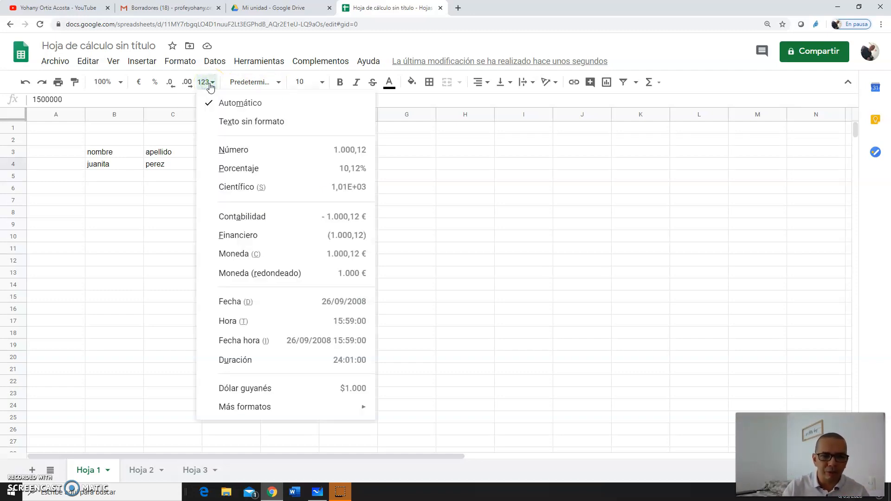
left_click(308, 156)
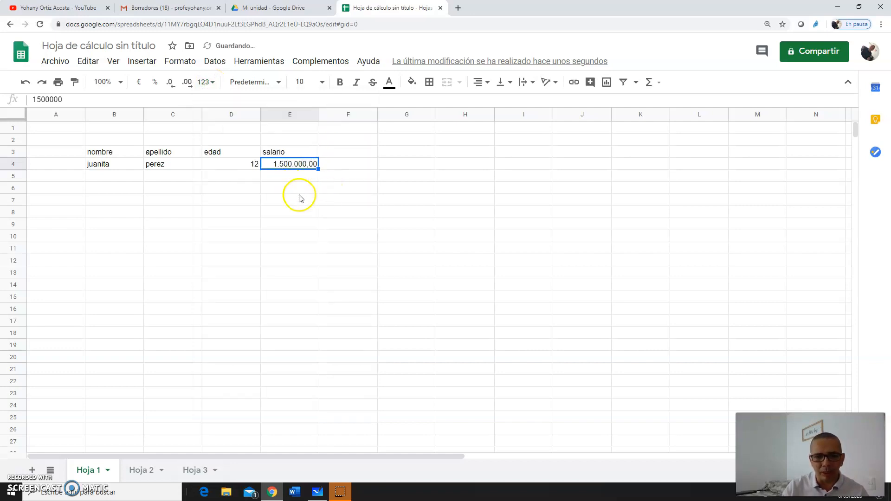
key("ctrl+z")
- Enter the sample salaries 154545, 1554545, 25454545 and 54545 in cells E5 to E8
left_click(308, 201)
left_click(304, 175)
type("154545")
key("Return")
type("1554")
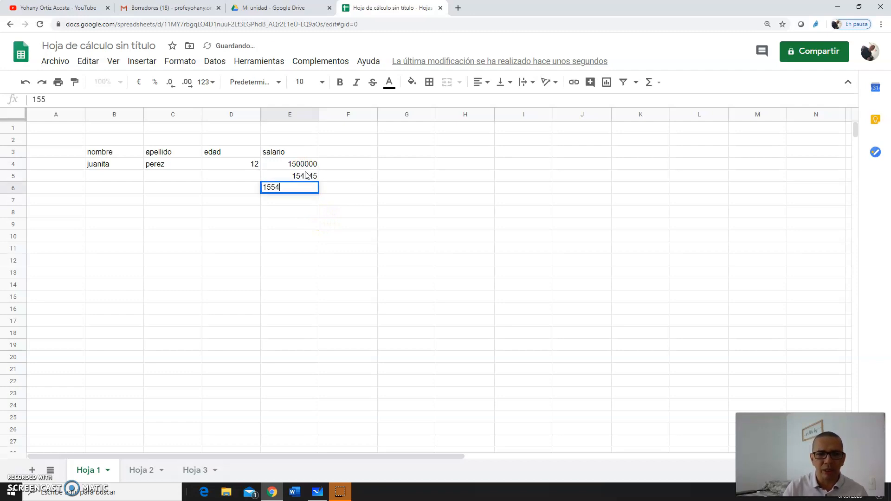
type("545")
key("Return")
type("25454545")
key("Return")
type("54545")
key("Return")
- Try a number with thousands points in E9, and replace it with 50,500 using a decimal comma
type("500")
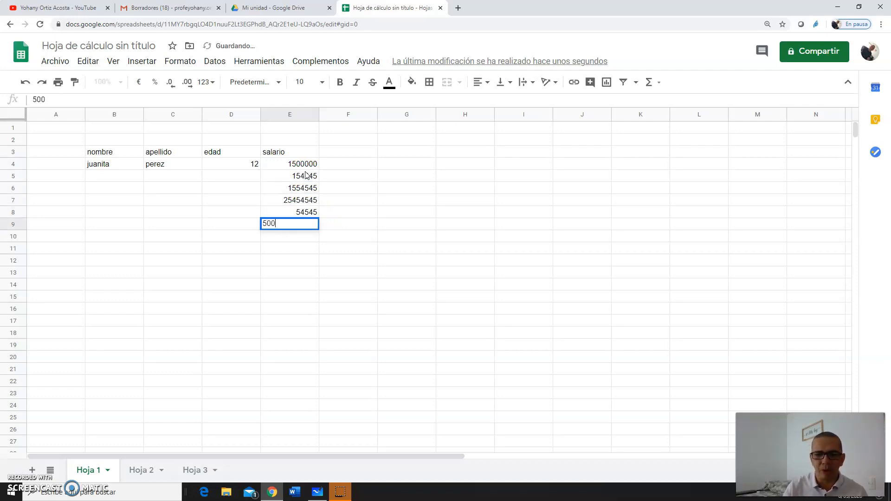
type(".00000")
key("Return")
key("Up")
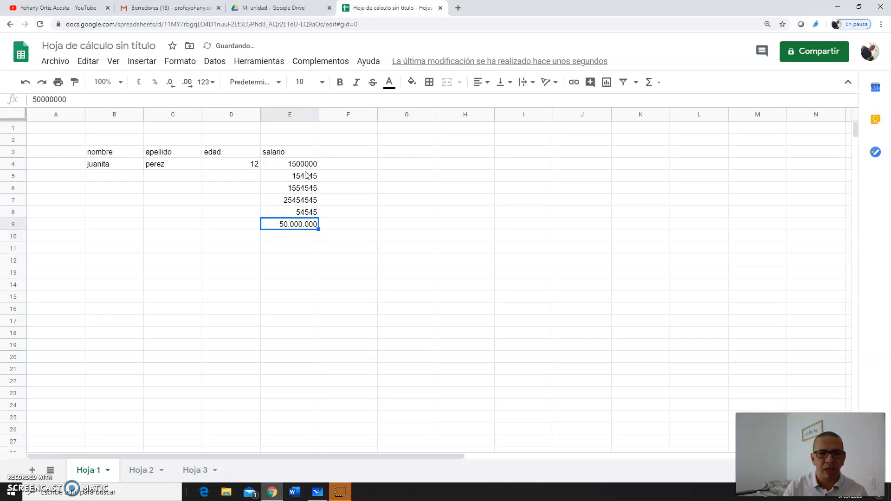
type("50,500")
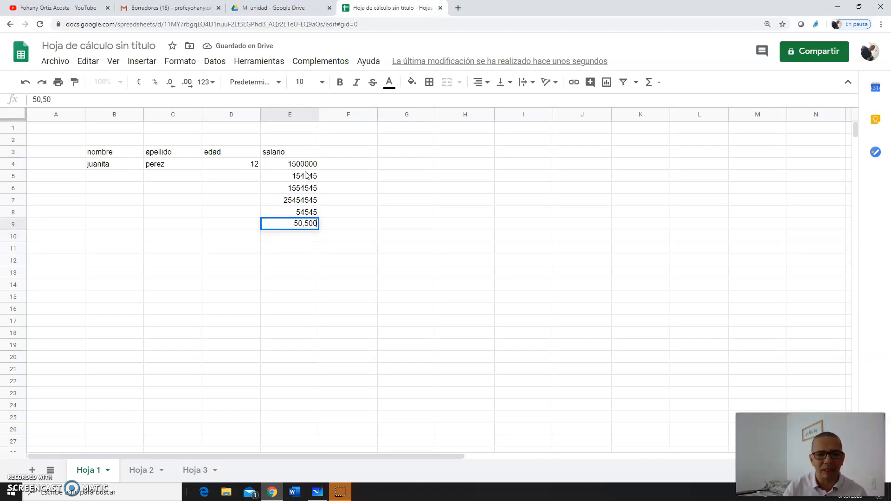
key("Return")
key("Up")
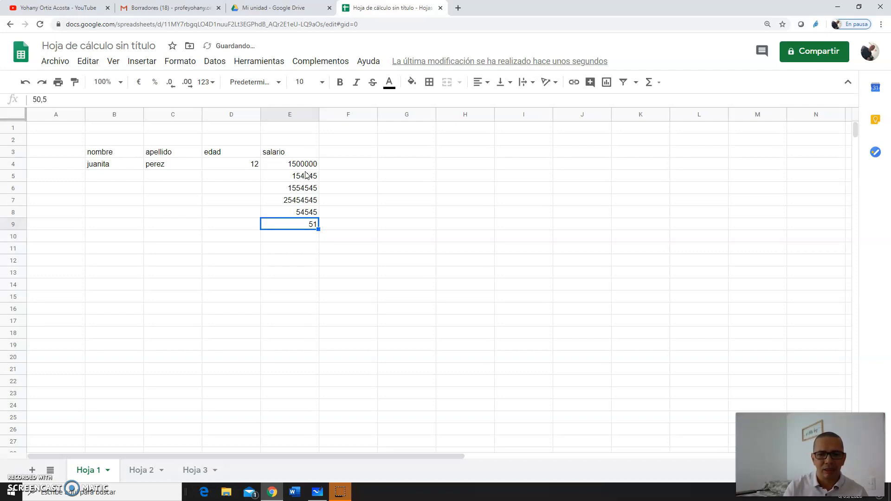
- Delete the sample salaries below E4, and select the salario heading in E3
key("Up")
key("Delete")
key("Up")
key("Delete")
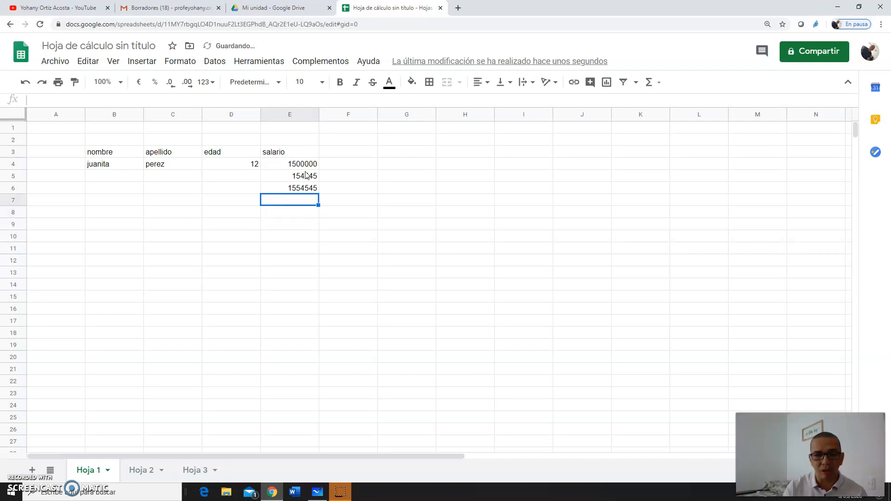
key("Up")
key("Delete")
key("Up")
key("Up")
key("Up")
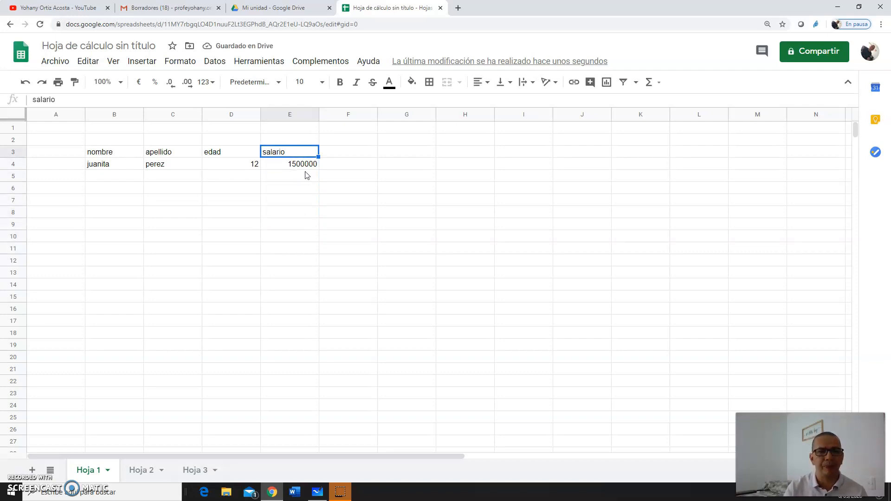
- Add the heading fecha in F3 and enter 15-05/2020 in F4
key("Right")
type("fe")
key("Return")
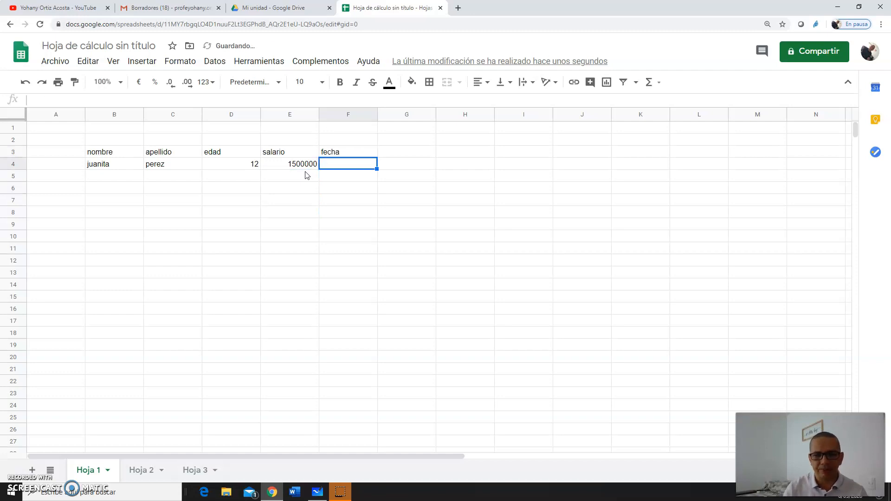
type("15-05")
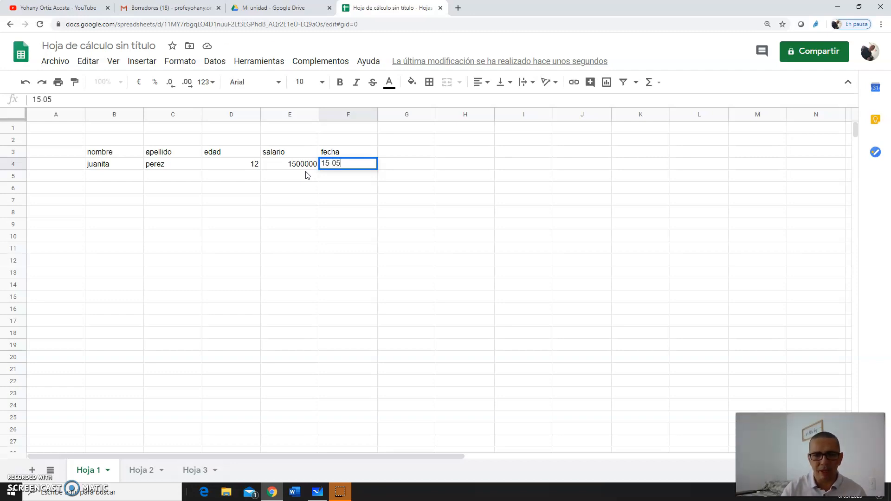
type("/2020")
key("Return")
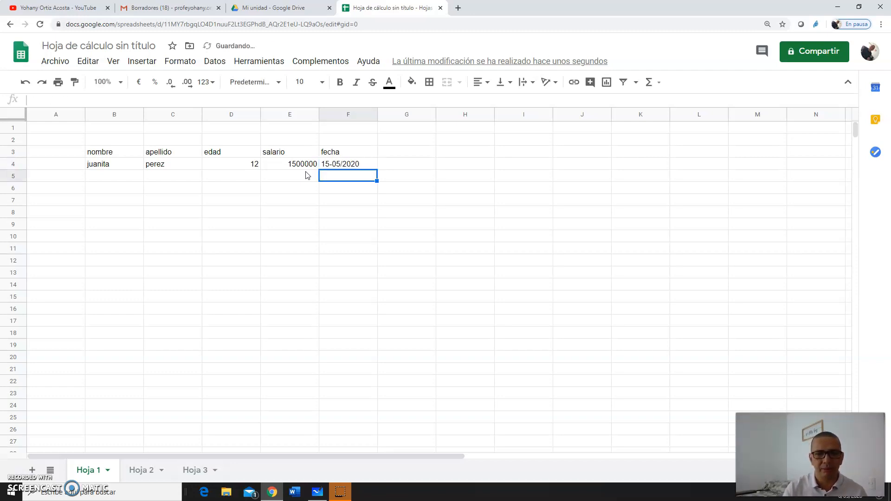
- Correct the date in F4 to 15-05-2020
key("Up")
left_click(54, 99)
key("BackSpace")
key("Return")
key("Up")
key("Down")
key("Up")
- Enter the date 01-01-2020 in F5 and review the cells of the fecha column
key("Down")
type("01")
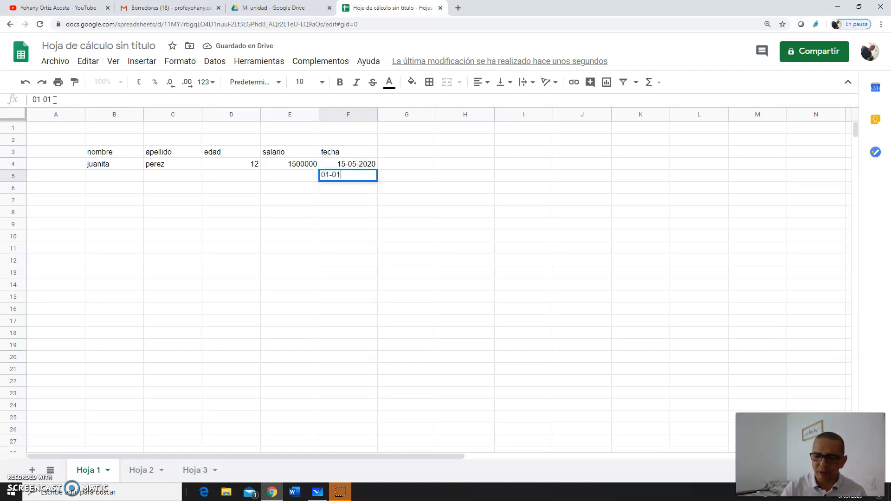
key("Return")
key("Up")
key("Up")
key("Up")
key("Down")
key("Down")
key("Down")
key("Up")
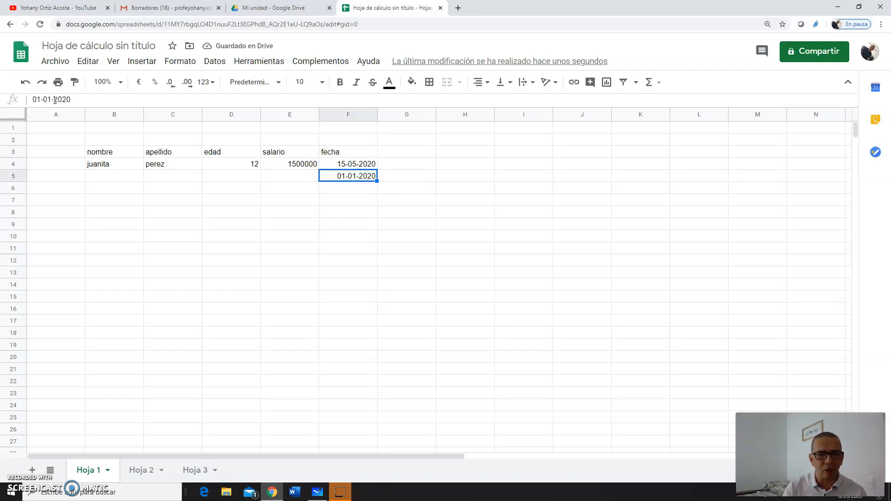
- Go through the entries in row 4 to examine the text, number and date data
key("Up")
key("Left")
key("Left")
key("Left")
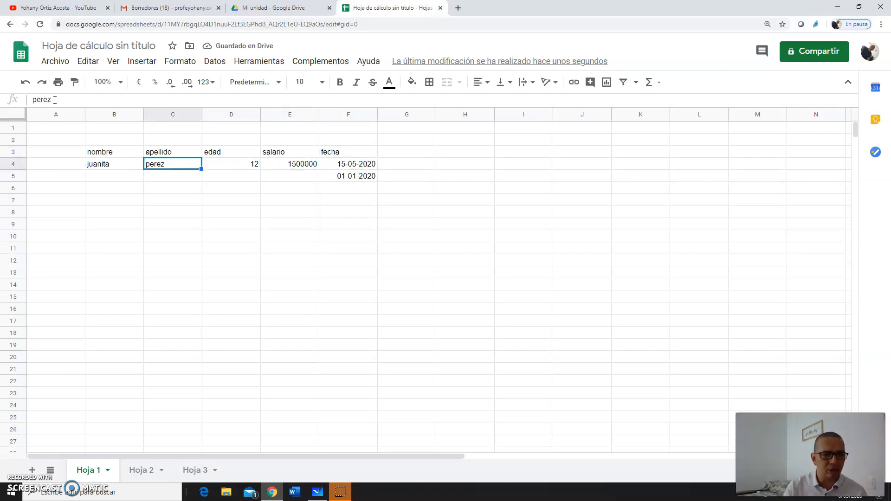
key("Right")
key("Right")
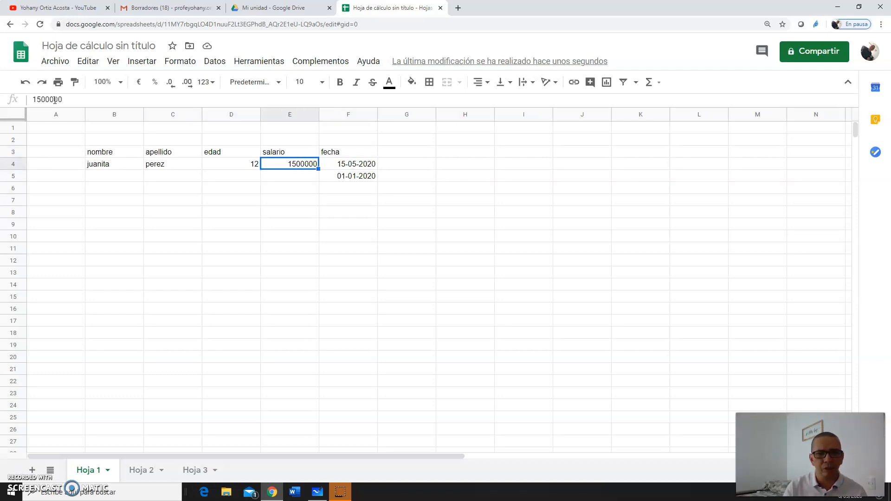
key("Right")
key("Down")
key("Down")
- Select the whole table from F5 up to B3
key("Up")
key("shift+Up")
key("shift+Up")
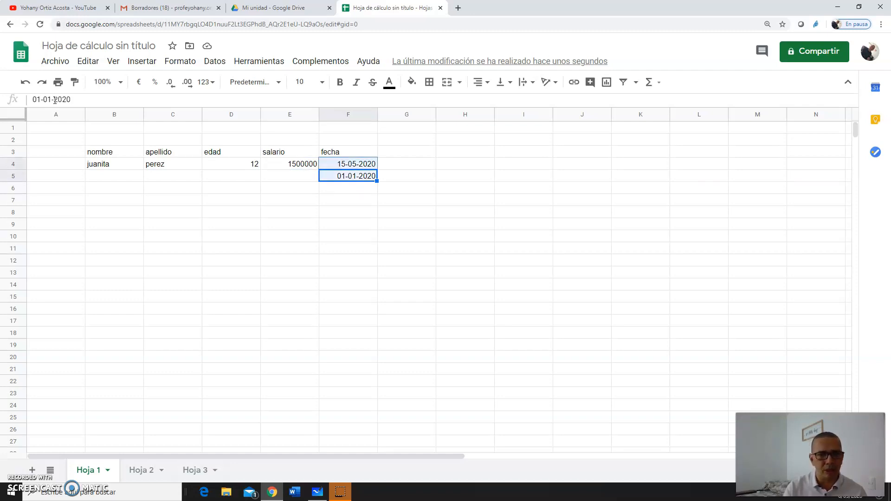
key("shift+Left")
key("shift+Left")
key("shift+Left")
key("shift+Left")
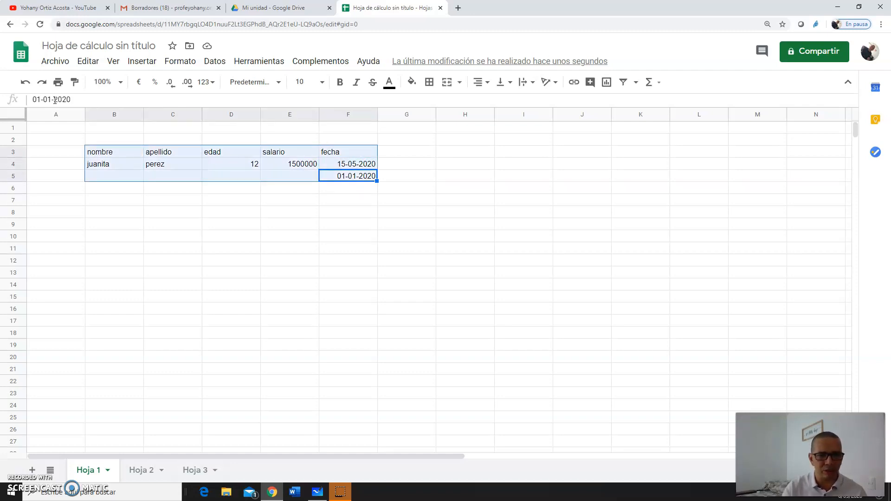
- In Microsoft Whiteboard, tick topics 2 Entorno de Trabajo, 3 Ingresar Datos and 4 Formulas with the green pen
left_click(318, 493)
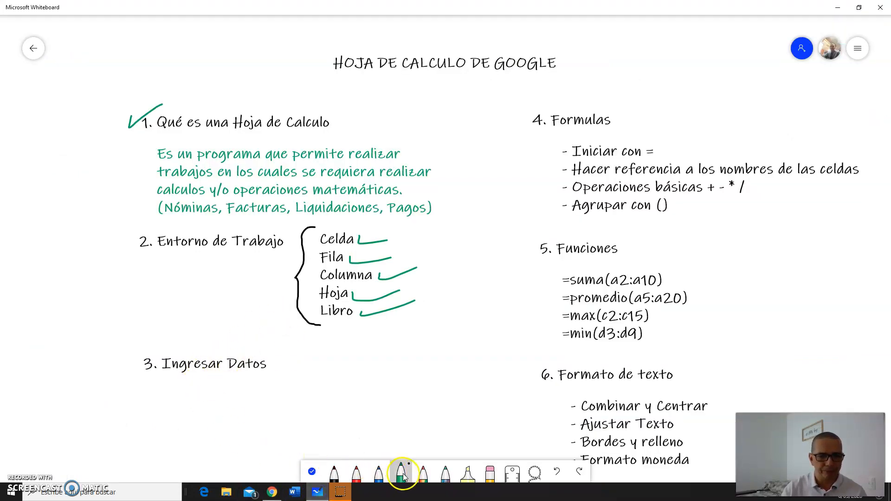
left_click_drag(126, 246, 180, 226)
left_click_drag(133, 357, 195, 345)
left_click_drag(534, 129, 606, 109)
- Return to the spreadsheet in Chrome and clear the table in B3:F5
left_click(273, 493)
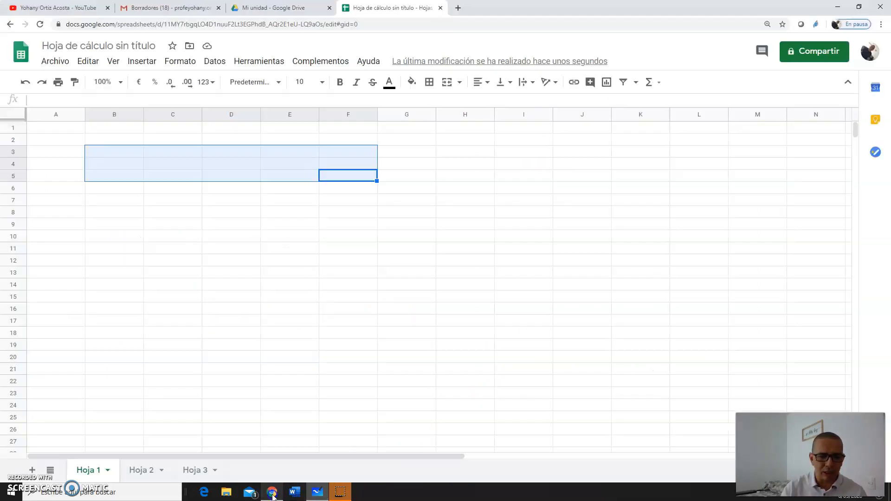
left_click(232, 250)
left_click(147, 138)
- Enter the headings suma, resta, multiplica and divide in cells A1 to D1
left_click(45, 128)
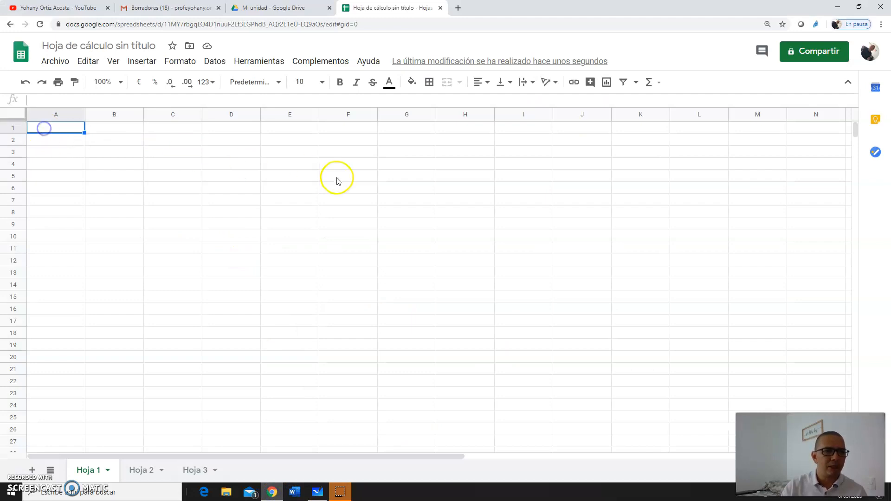
type("suma")
key("Tab")
type("r")
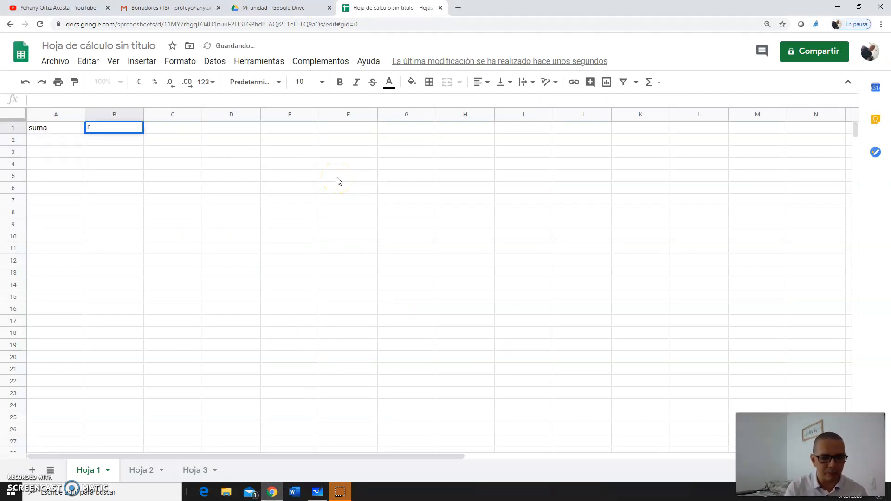
key("Tab")
type("mul")
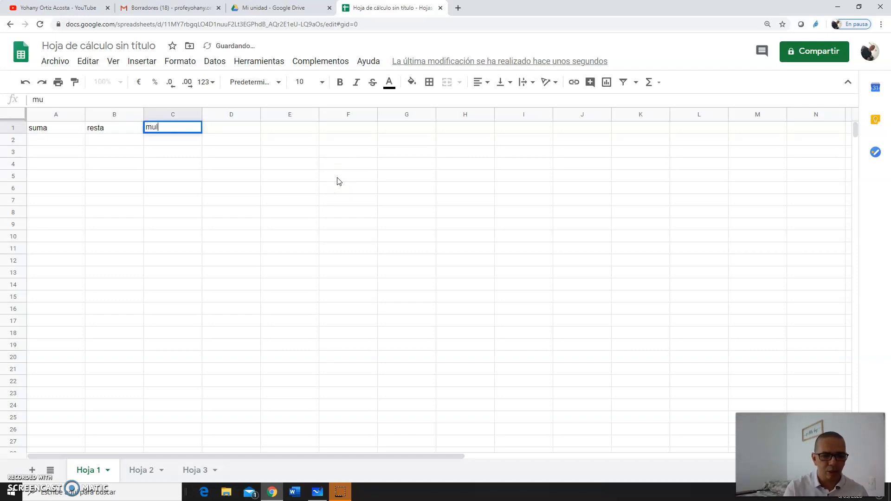
type("tiplica")
key("Tab")
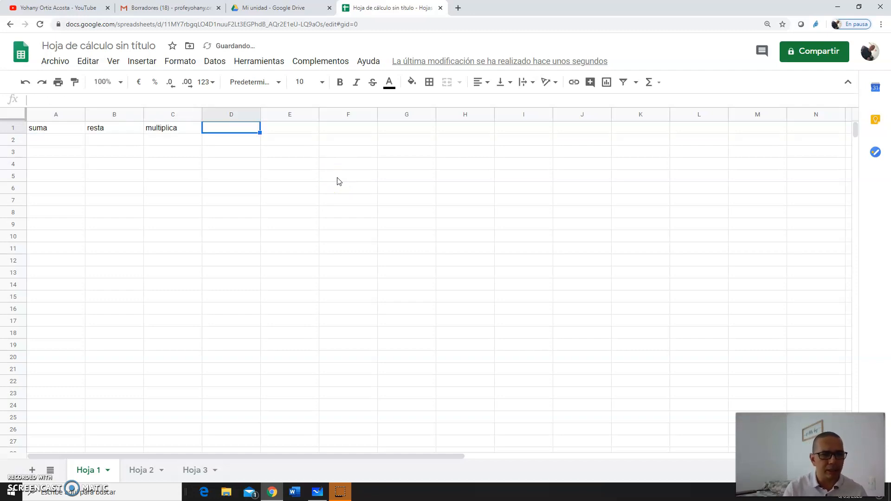
type("d")
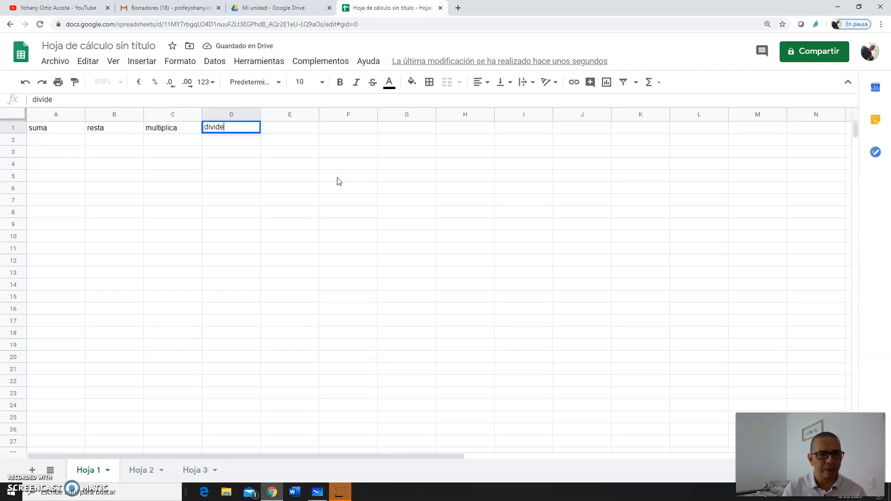
type("ivide")
key("Return")
- Switch to Microsoft Whiteboard to review the rules under topic 4 Formulas and return to the spreadsheet in Chrome
key("alt+Tab")
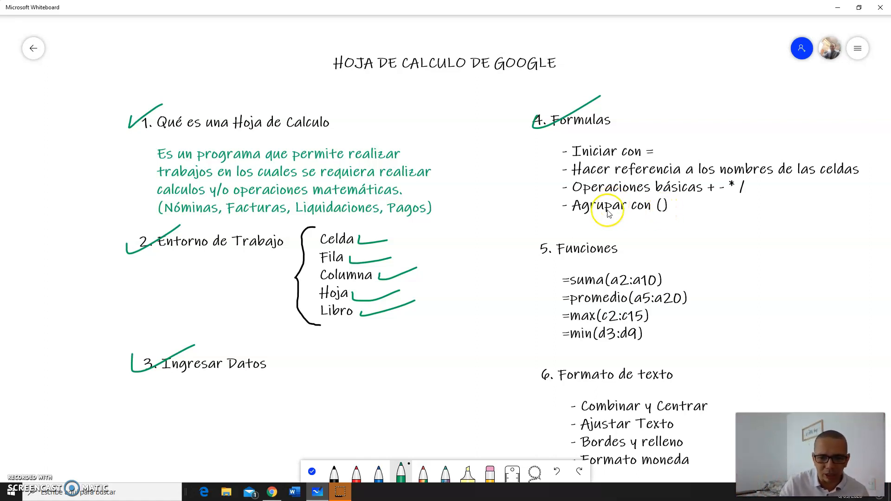
left_click(272, 492)
left_click(258, 274)
- Enter 45 in A2 and 58 in A3 below the suma heading
left_click(65, 141)
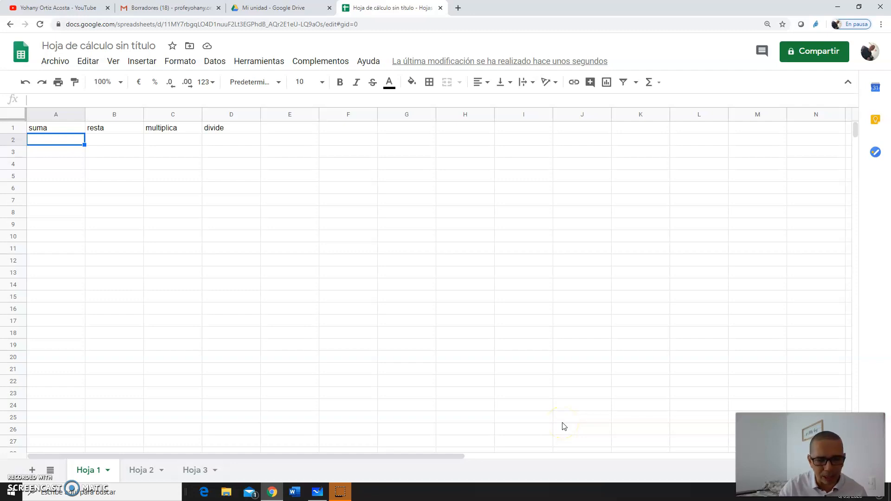
type("45")
key("Return")
type("58")
key("Return")
key("Up")
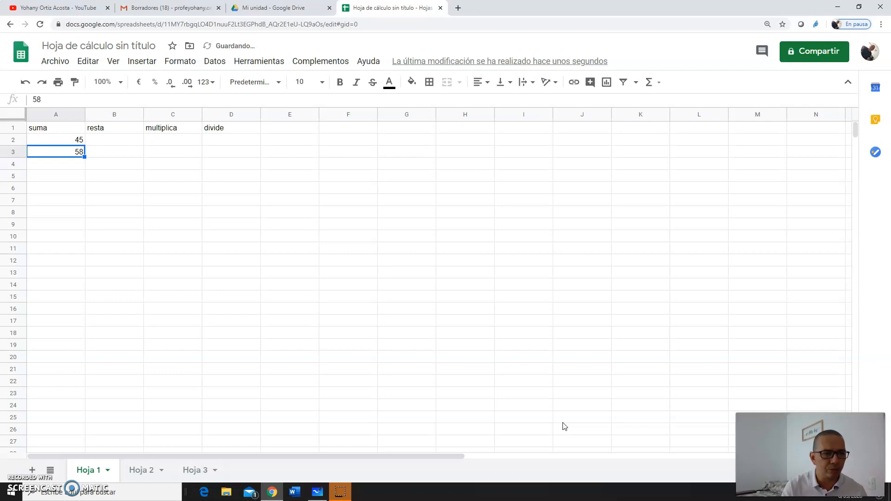
key("Up")
- Add the two suma values in A4 with the formula =a2+a3
key("Down")
key("Down")
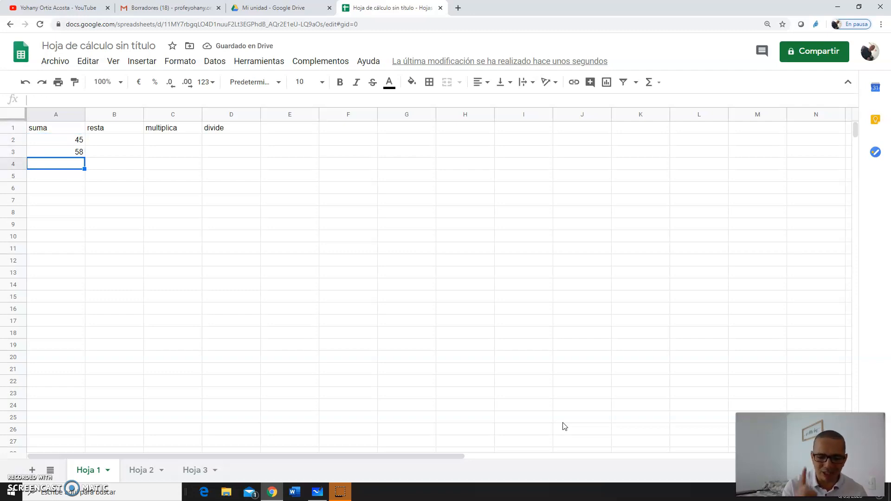
type("=")
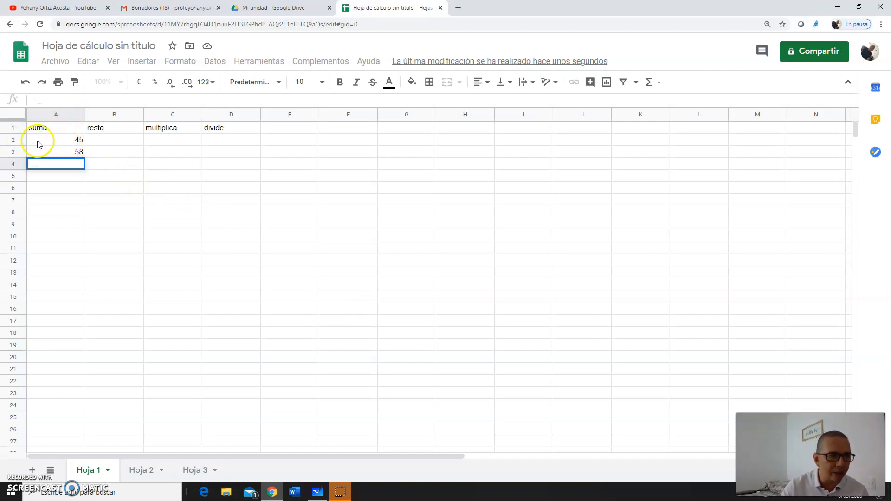
type("a2")
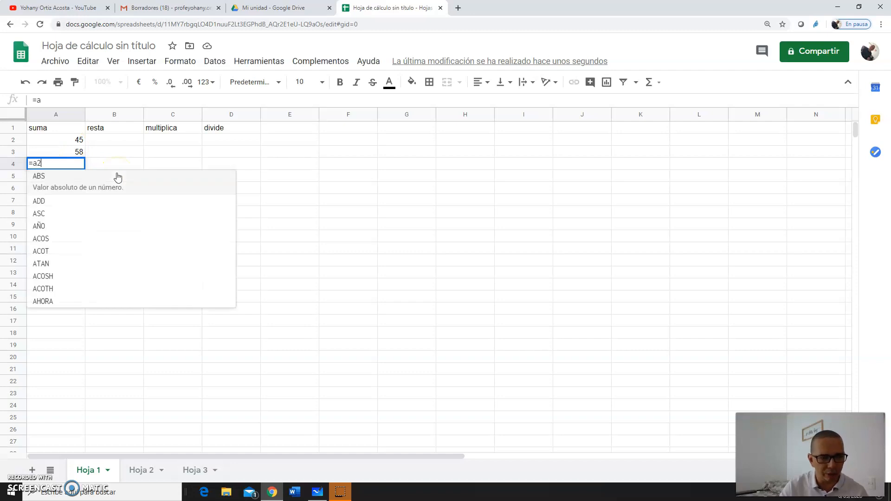
type("+")
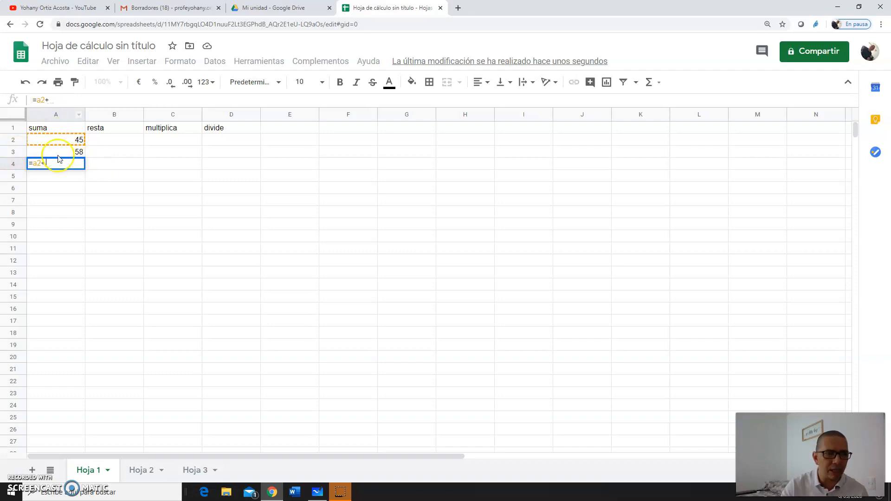
type("a3")
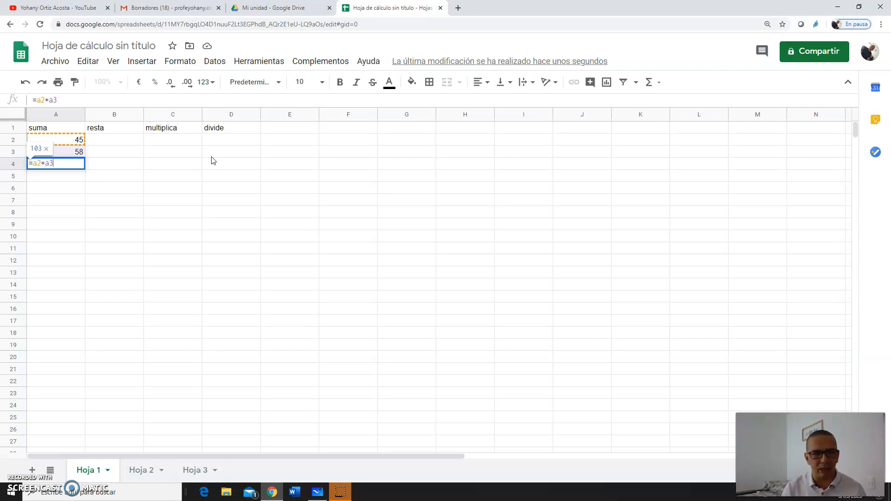
key("Return")
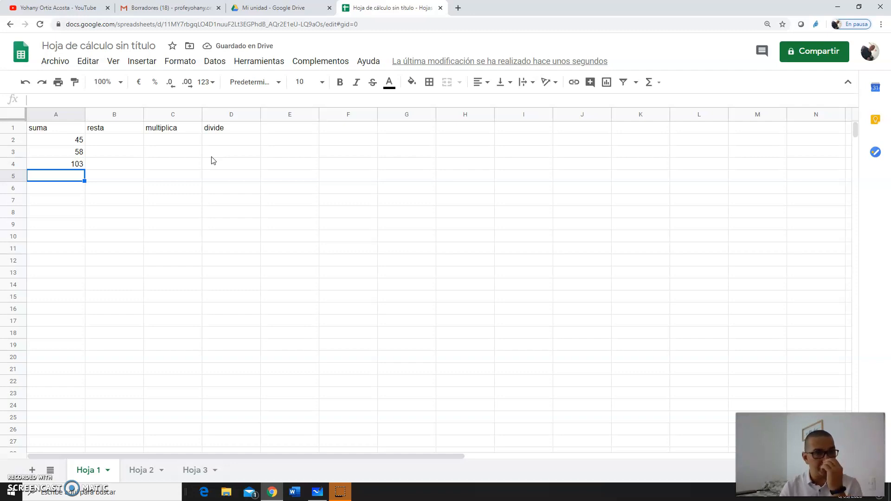
- Replace the suma values with 14 in A3 and 35 in A2, and check the formula cell A4
key("Up")
key("Up")
type("14")
key("Return")
key("Up")
key("Up")
type("35")
key("Return")
key("Down")
key("Up")
key("Down")
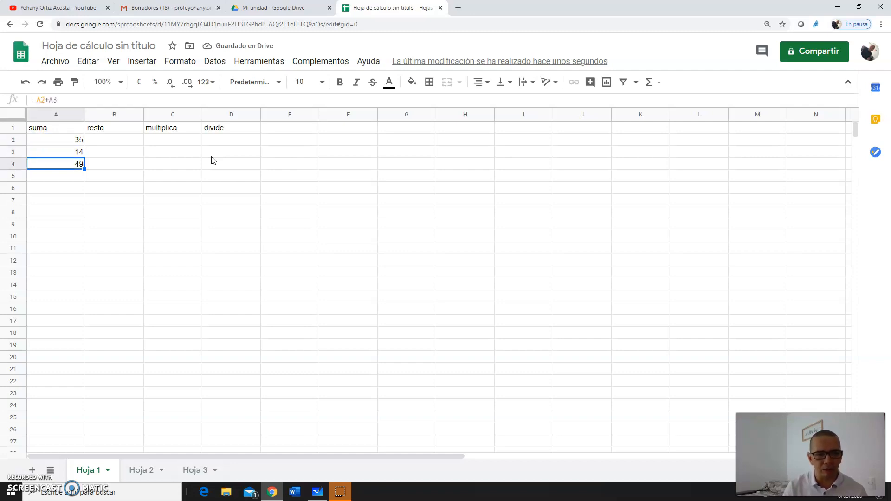
- Enter 58 in B2 and 21 in B3 below the resta heading
key("Right")
key("Up")
key("Up")
type("58")
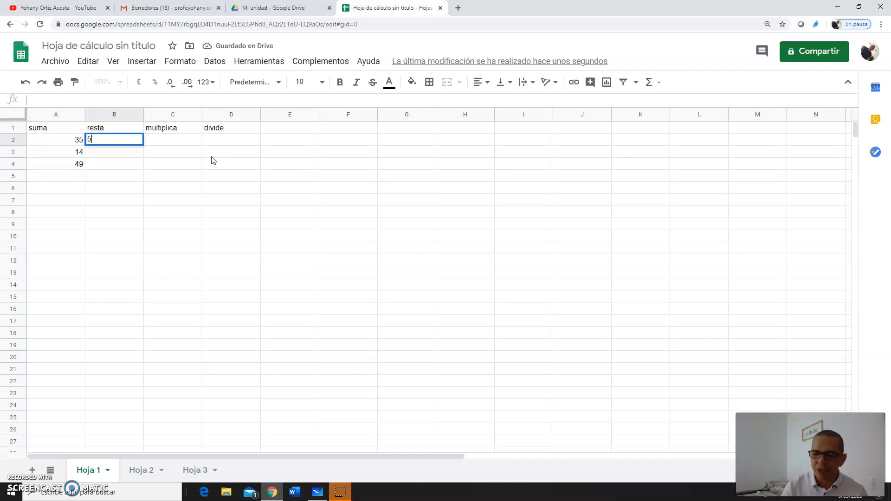
key("Return")
type("21")
key("Return")
- Subtract the two resta values in B4 with the formula =b2-b3
type("=")
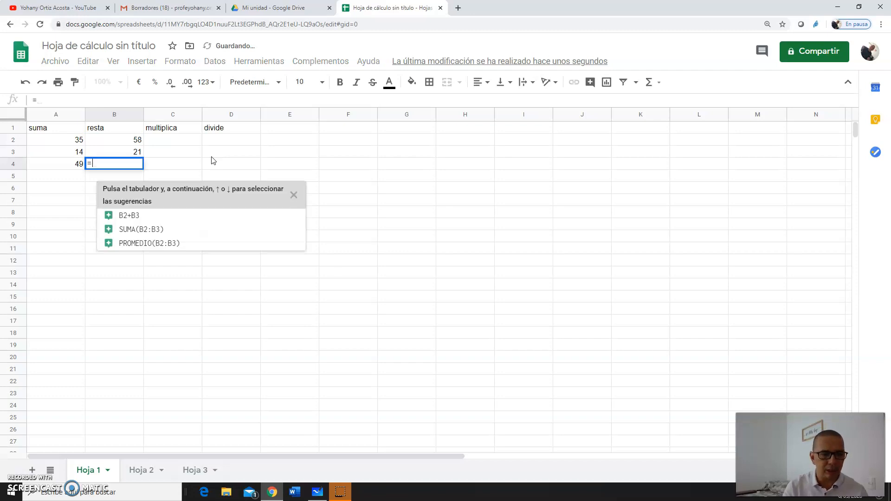
type("b")
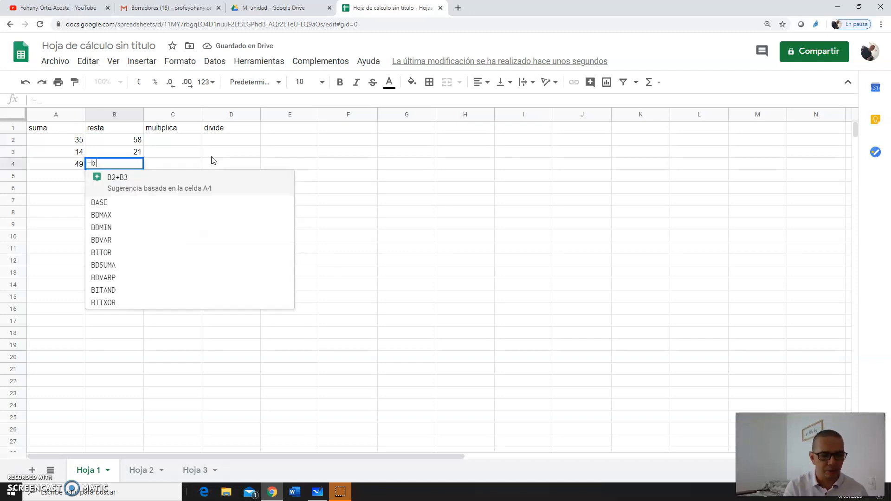
type("2-b3")
key("Return")
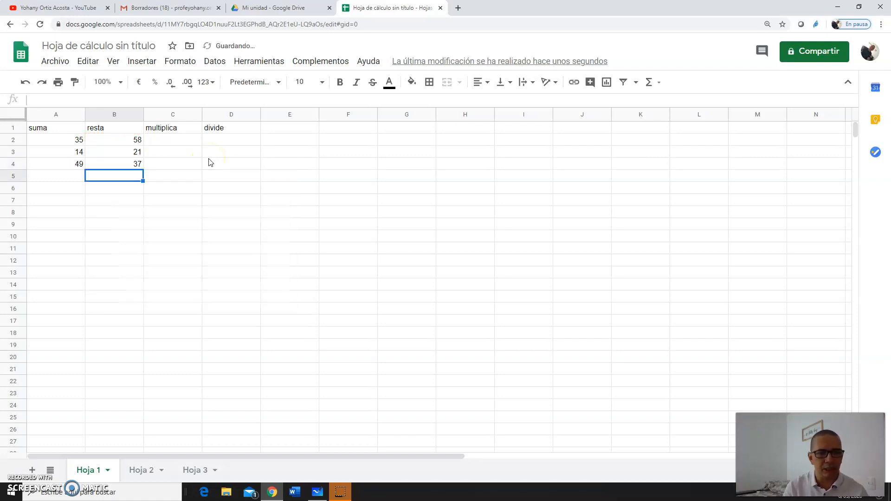
- Enter 256 in C2 and 3 in C3 below the multiplica heading
key("Up")
key("Up")
key("Right")
key("Up")
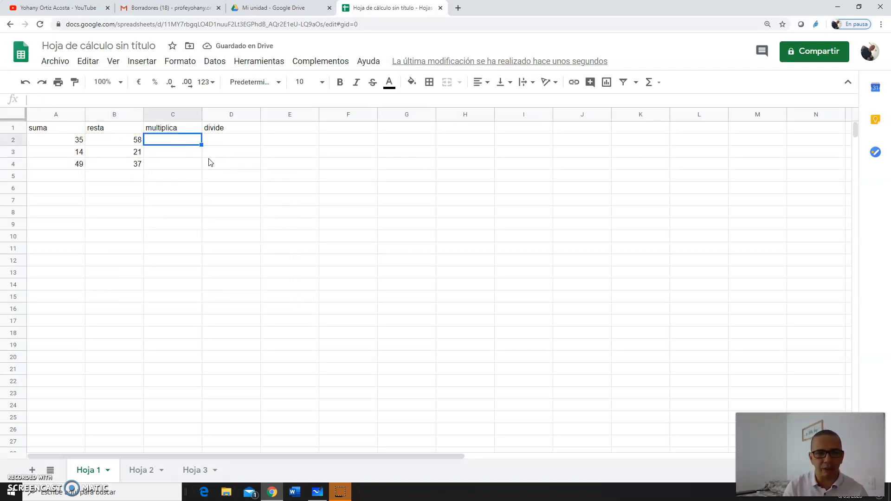
type("256")
key("Return")
type("3")
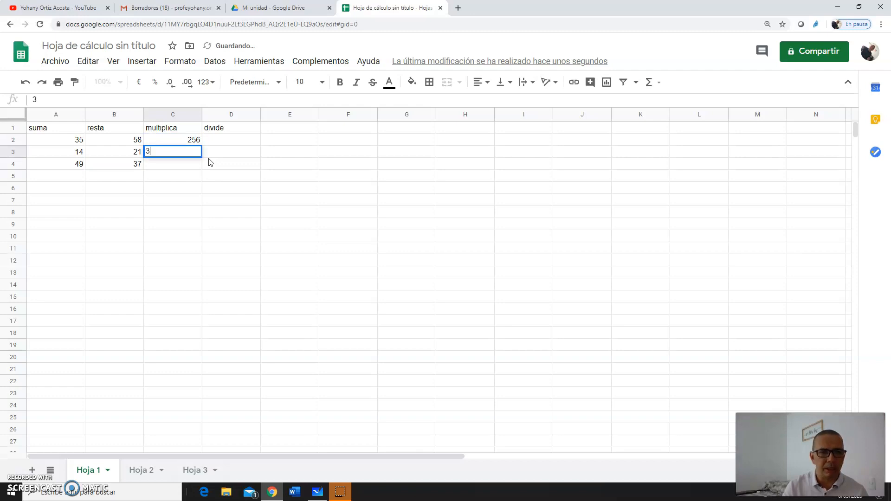
key("Return")
- Multiply the two multiplica values in C4 with the formula =C2*C3
type("=")
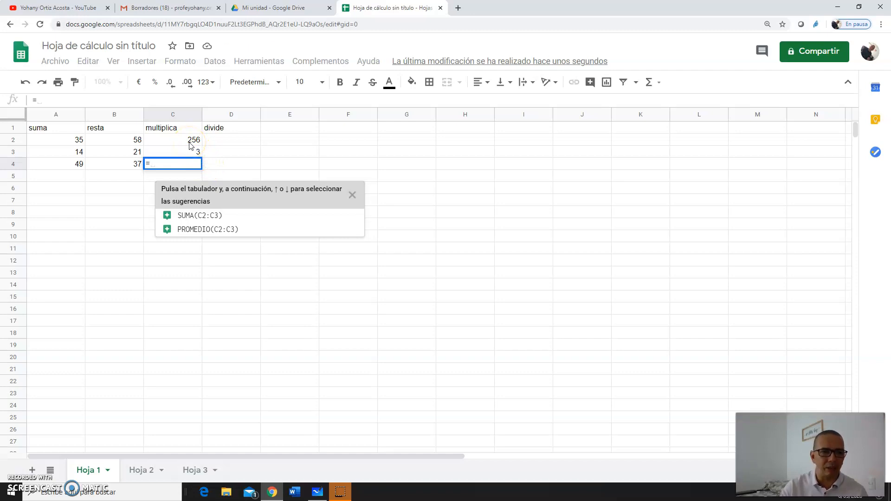
left_click(190, 144)
type("*")
left_click(190, 151)
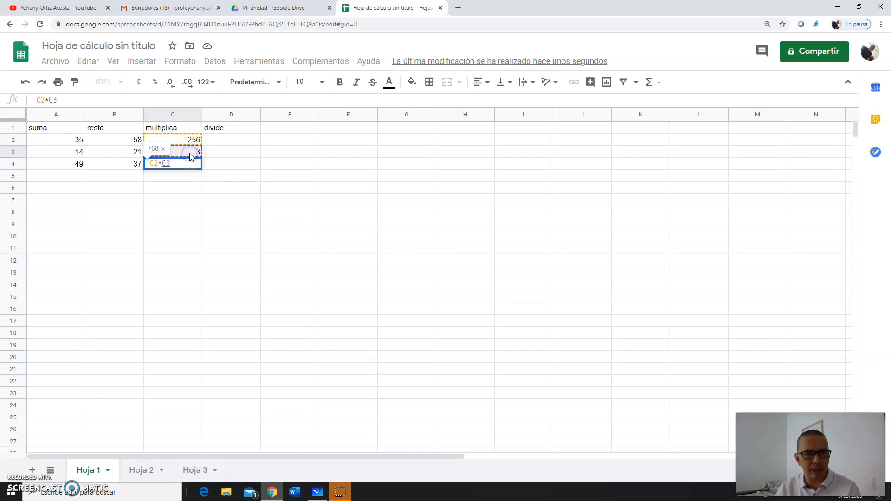
key("Return")
- Enter 160000 in D2 and 258 in D3 below the divide heading
key("Up")
key("Up")
key("Right")
key("Up")
type("160000")
key("Return")
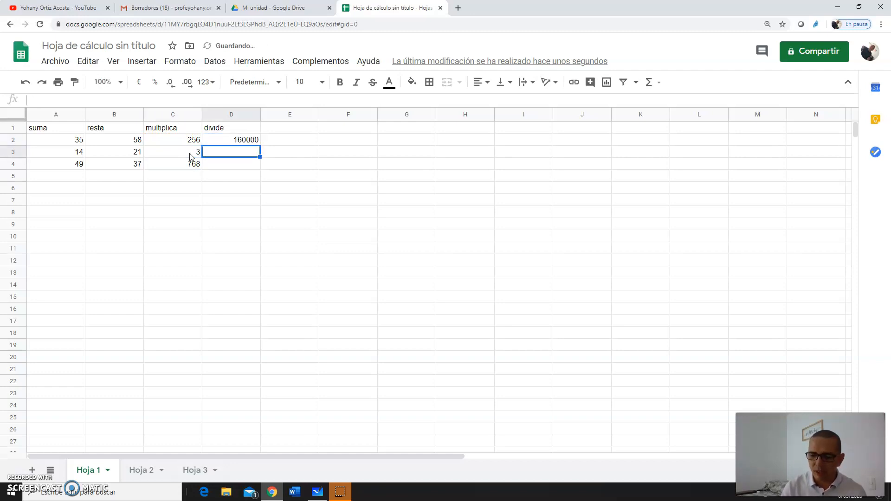
type("258")
key("Return")
- Divide the two divide values in D4 with the formula =D2/D3
type("=")
left_click(246, 140)
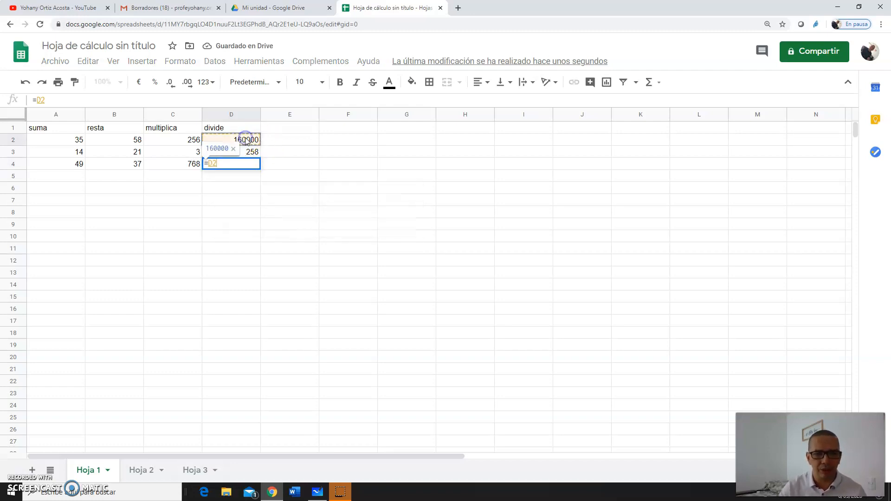
type("/")
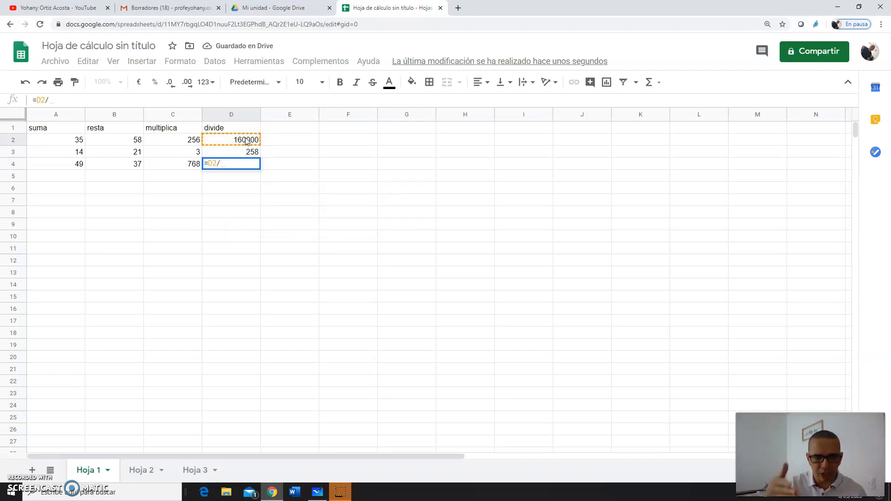
left_click(245, 149)
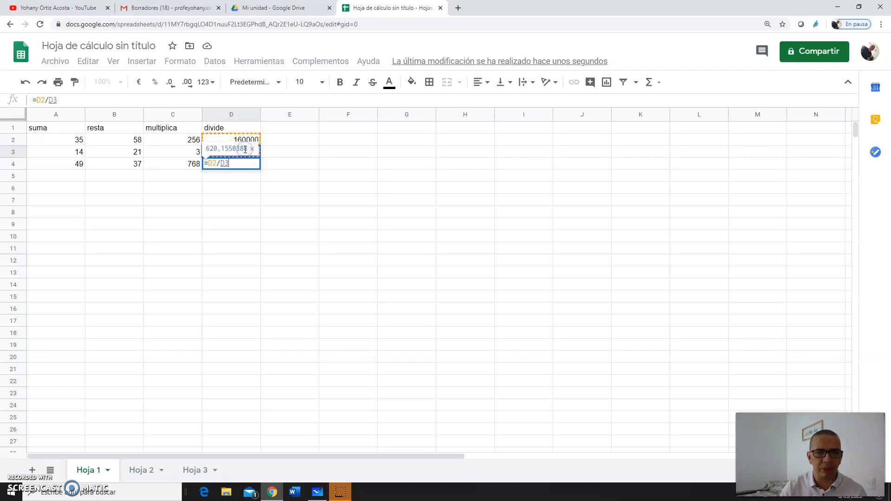
key("Return")
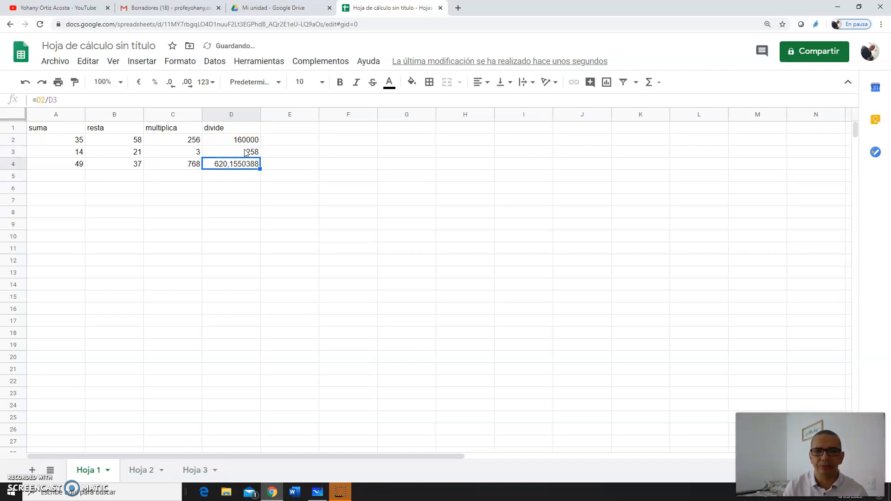
- Go through cells A4 to D4 to examine the formula behind each result
key("Up")
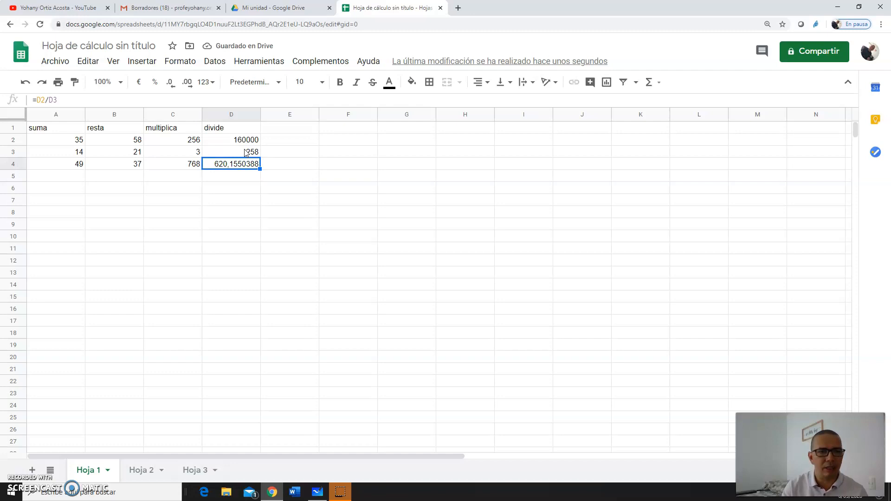
key("Left")
key("Left")
key("Left")
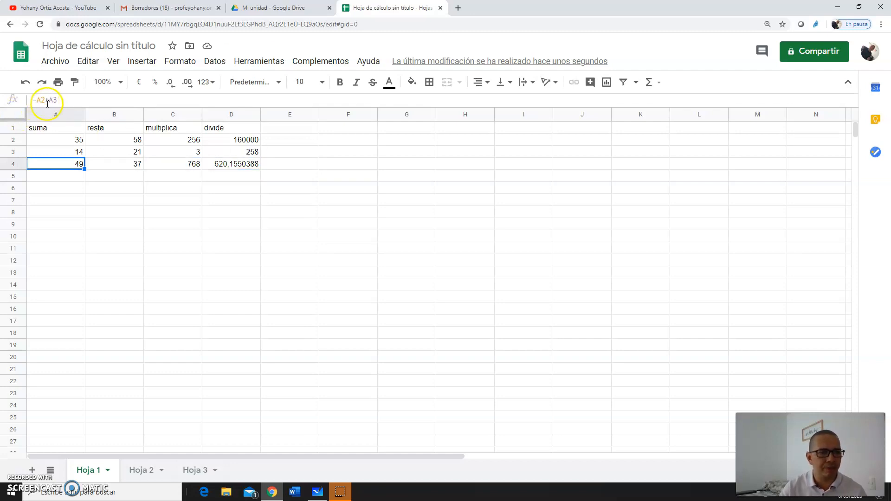
key("Right")
key("Right")
key("Right")
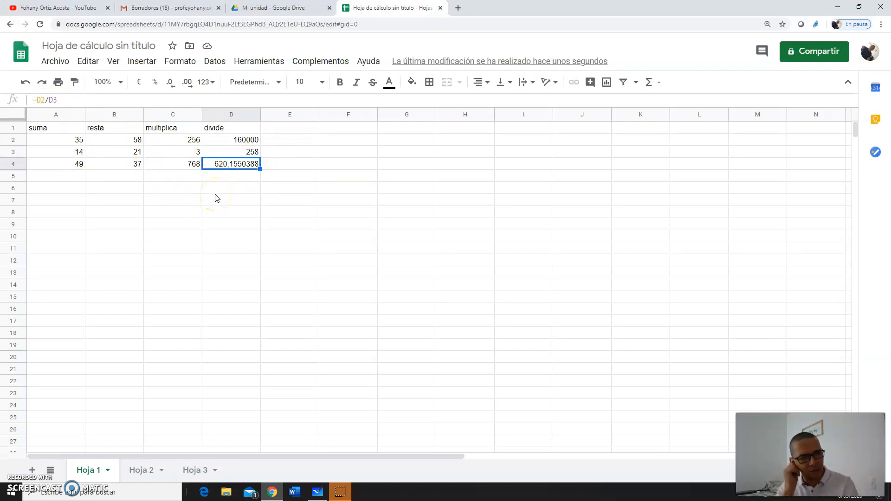
- Add up the four values of row 2 in E2 with the formula =A2+B2+C2+D2
key("Up")
key("Up")
key("Right")
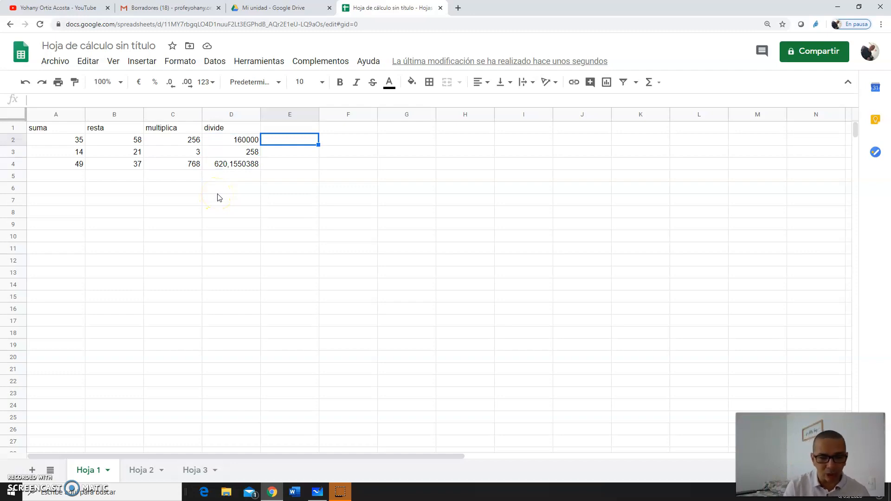
type("=")
left_click(79, 141)
type("+")
left_click(134, 141)
type("+")
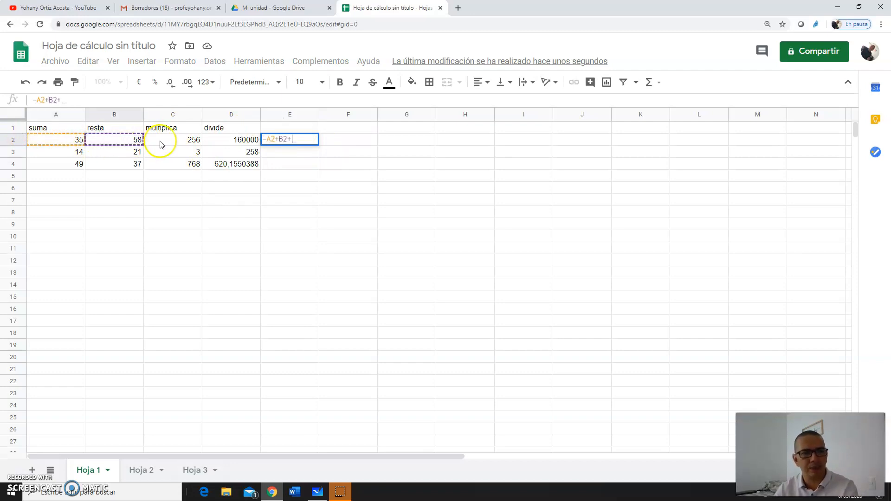
left_click(180, 139)
type("+")
left_click(243, 141)
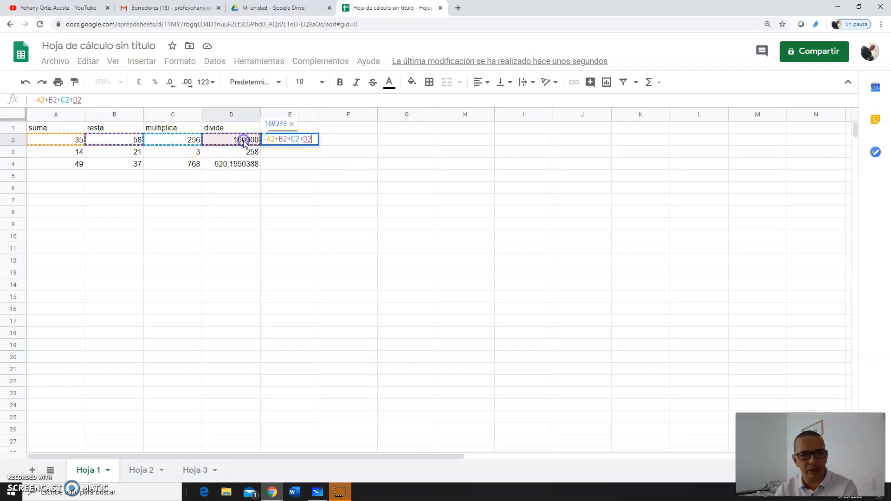
key("Return")
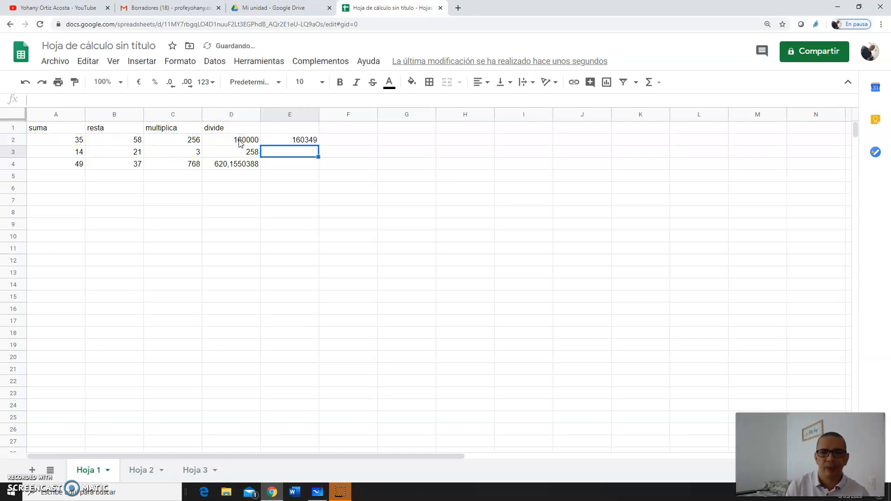
- Check the formulas and functions topics of the outline in Microsoft Whiteboard and return to the Google Sheets spreadsheet
left_click(352, 208)
left_click(307, 144)
left_click(274, 200)
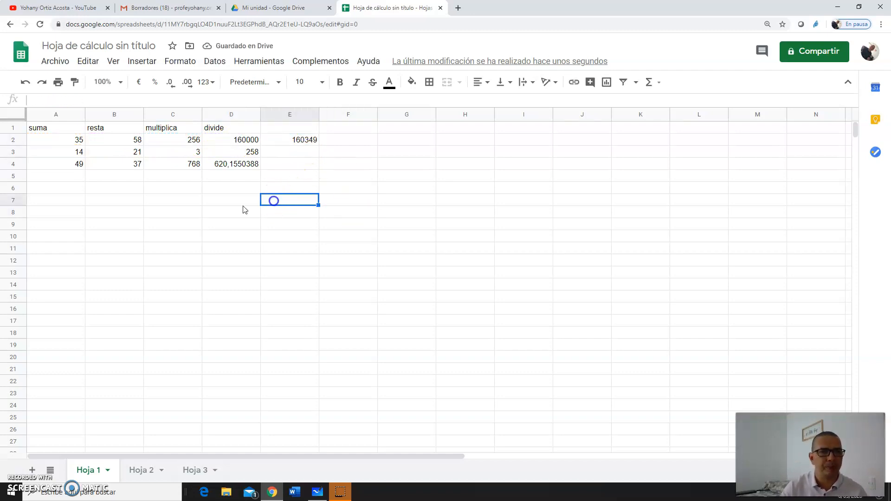
left_click(317, 493)
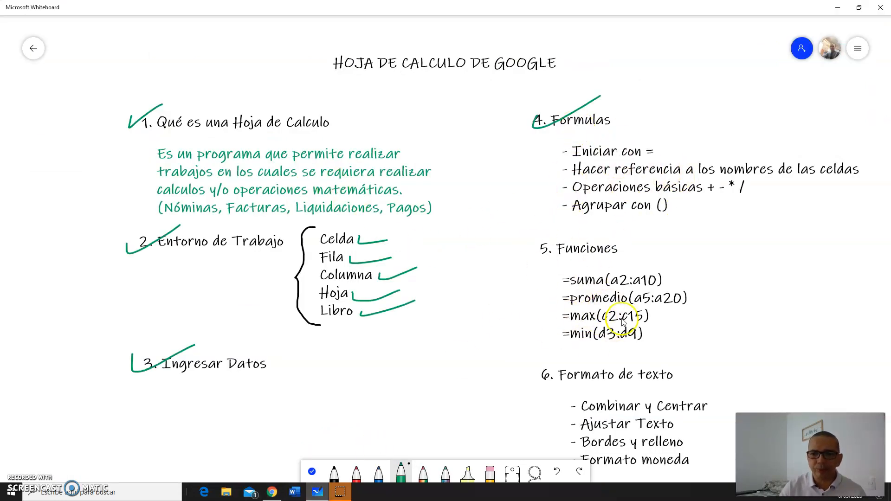
key("alt+Tab")
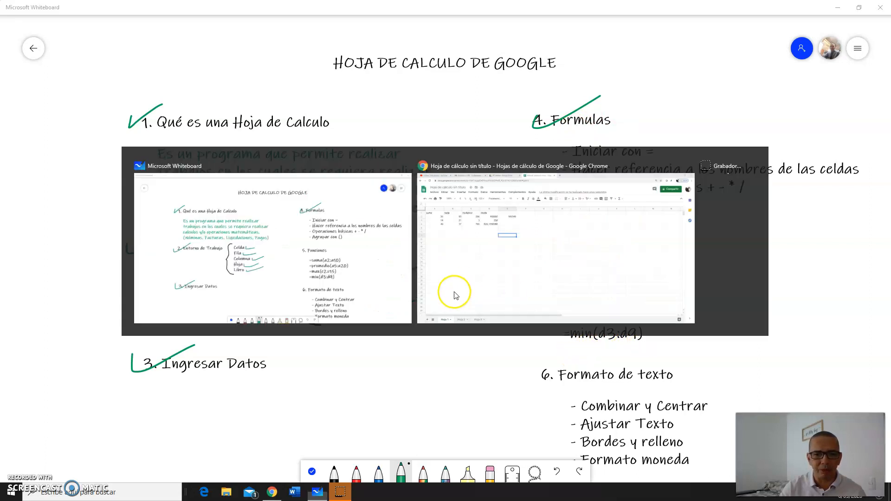
left_click(227, 276)
- Enter the quantities 12, 52, 36, 58, 58, 45 and 74 in cells A8 to A14
left_click(54, 215)
type("12")
key("Return")
type("52")
key("Return")
type("36")
key("Return")
type("58")
key("Return")
type("58")
key("Return")
type("45")
key("Return")
type("74")
key("Return")
- Head the new table in row 7 with cantidad, precio unitario and valor total in columns A to C
key("Up")
key("Up")
key("Up")
key("Up")
key("Up")
key("Up")
key("Up")
key("Up")
type("cantidad")
key("Tab")
type("precio unit")
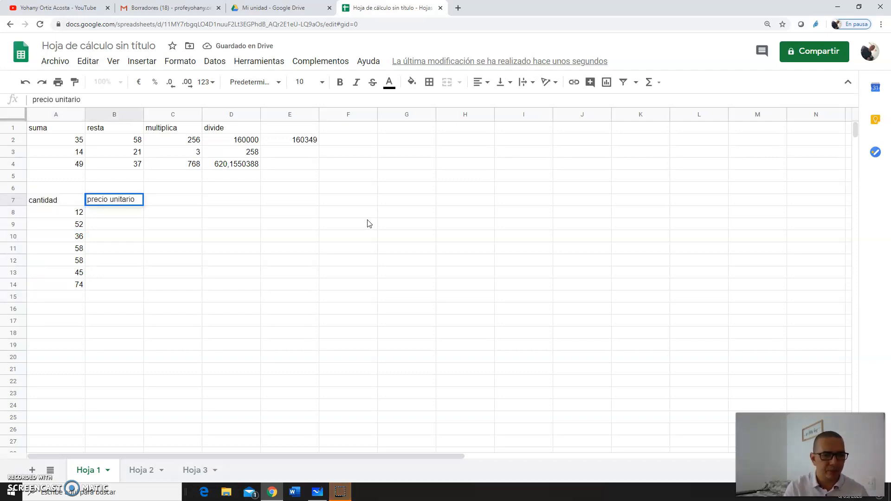
key("Return")
key("Up")
key("Right")
type("valor total")
key("Return")
- Enter the unit prices 1200, 2500, 3600, 5800, 9600, 3500 and 152 in cells B8 to B14
key("Left")
type("1200")
key("Return")
type("2500")
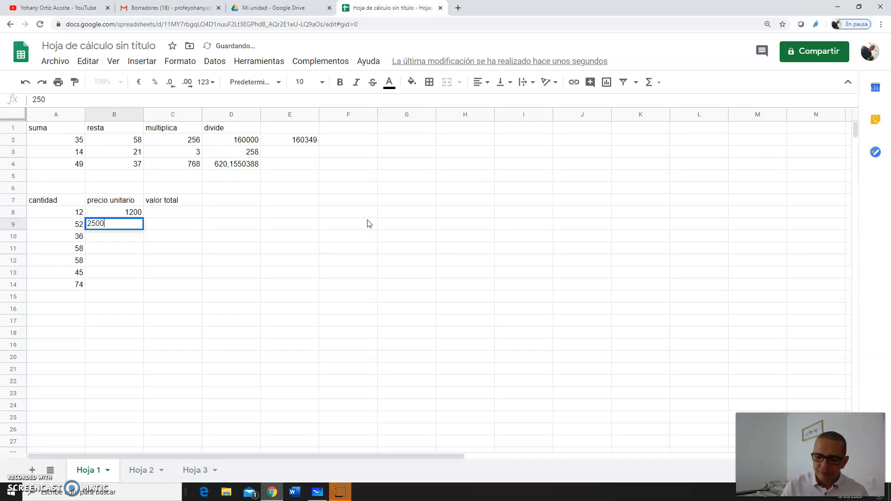
key("Return")
type("3600")
key("Return")
type("5800")
key("Return")
type("9600")
key("Return")
type("35")
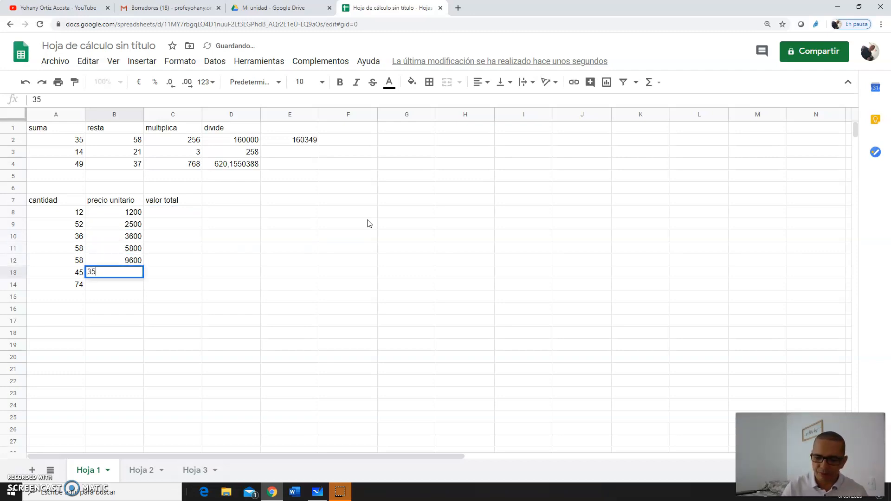
type("00")
key("Return")
type("15")
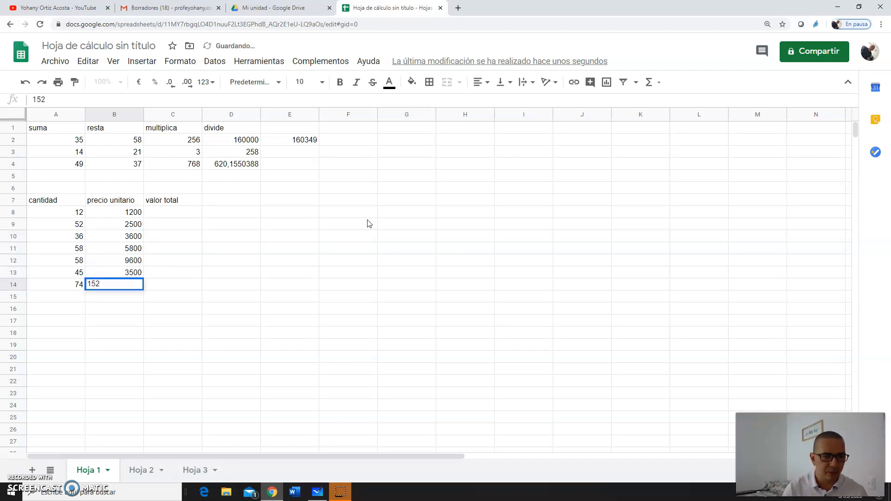
type("2")
key("Return")
- Multiply the quantity by the unit price of row 8 in C8 with the formula =A8*B8
key("Up")
key("Up")
key("Up")
key("Up")
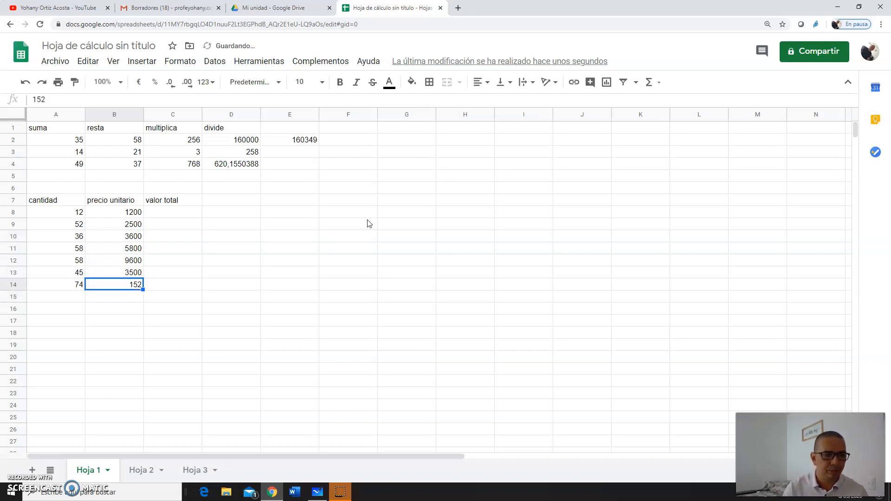
key("Up")
key("Up")
key("Right")
key("Up")
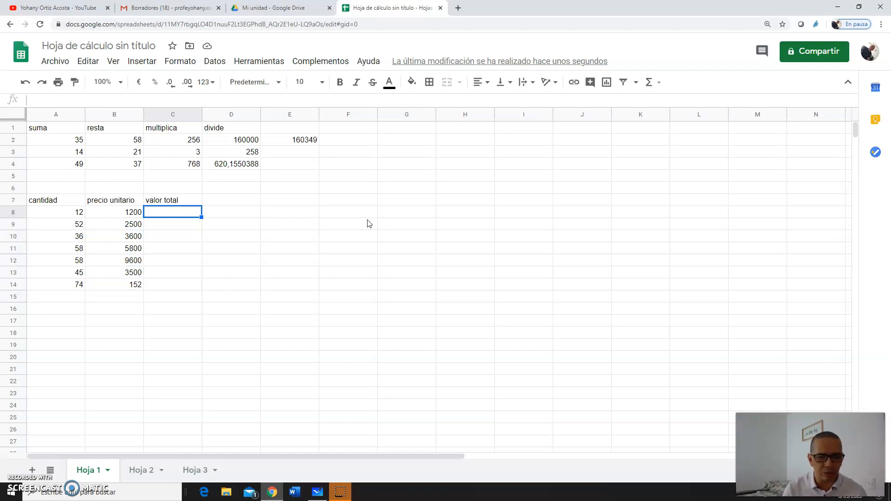
type("=")
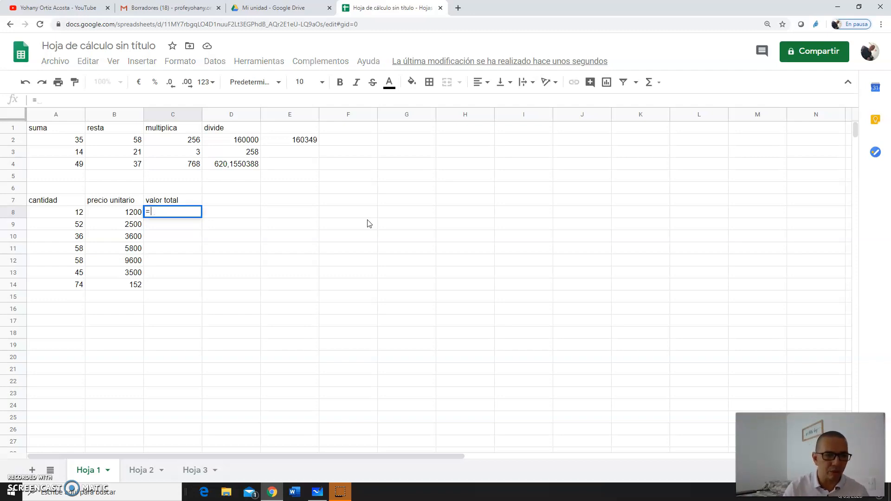
left_click(66, 214)
type("*")
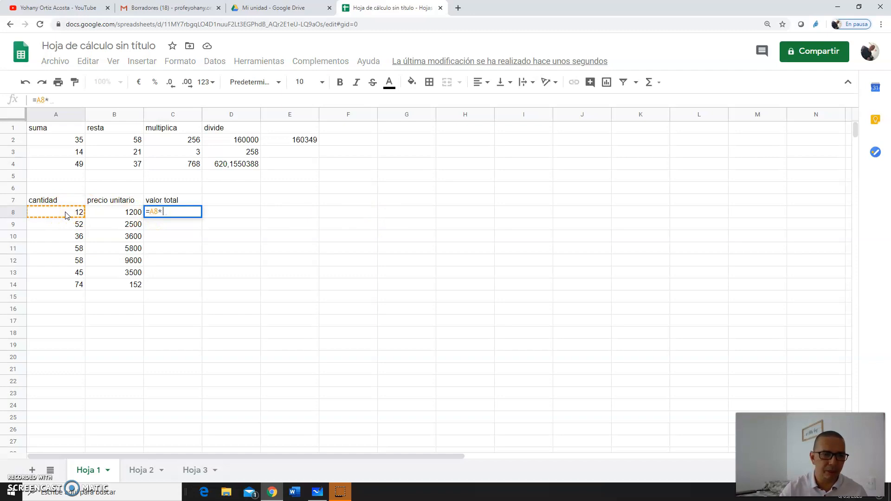
left_click(124, 214)
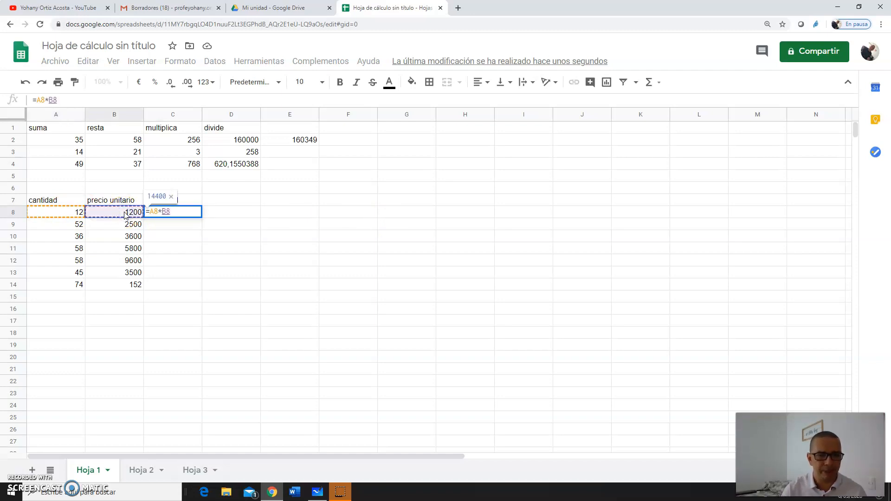
key("Return")
- Fill the valor total formula from C8 down to C14
key("Up")
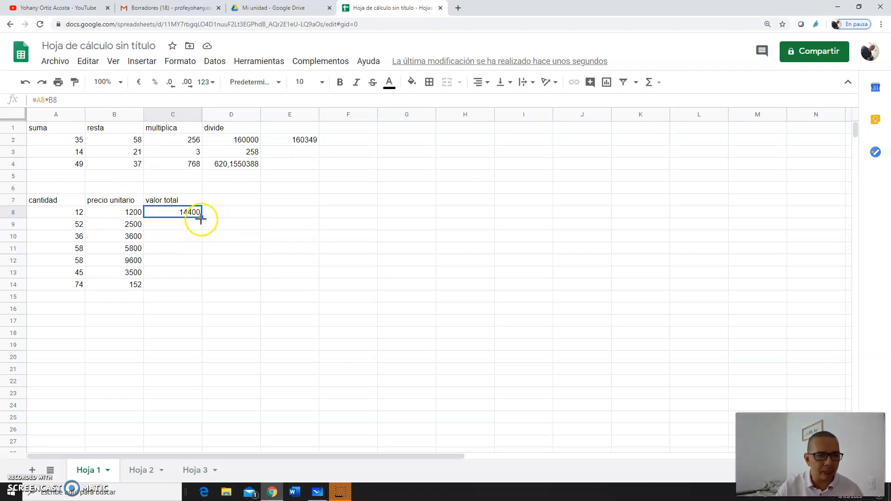
left_click_drag(202, 217, 196, 285)
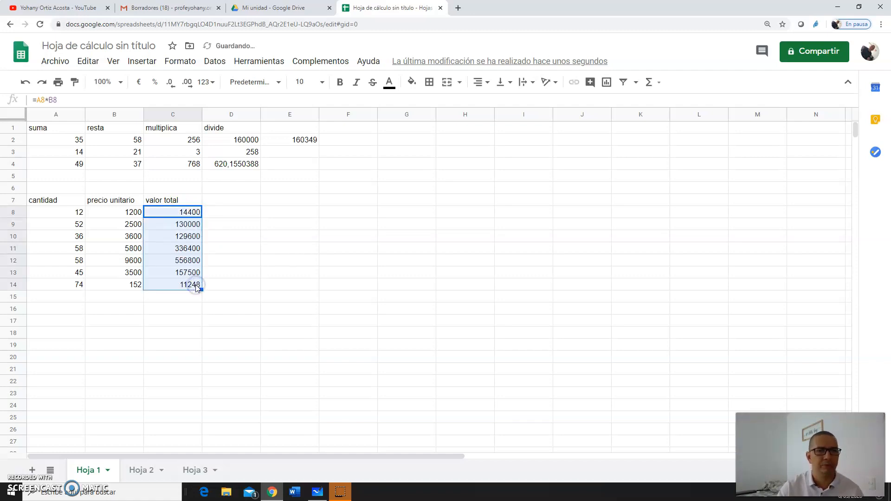
left_click(191, 309)
- Add the heading iva 16% in D7 and calculate the tax of row 8 in D8 with =C8*16%
left_click(220, 202)
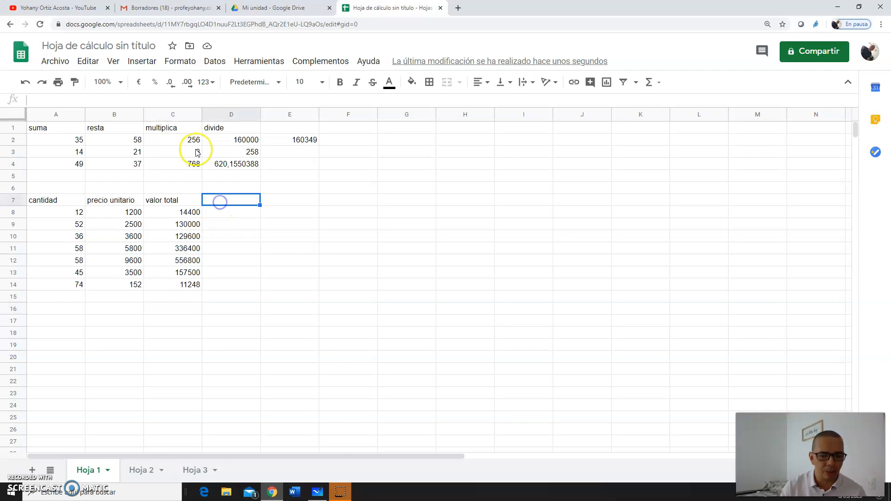
type("iva 16%")
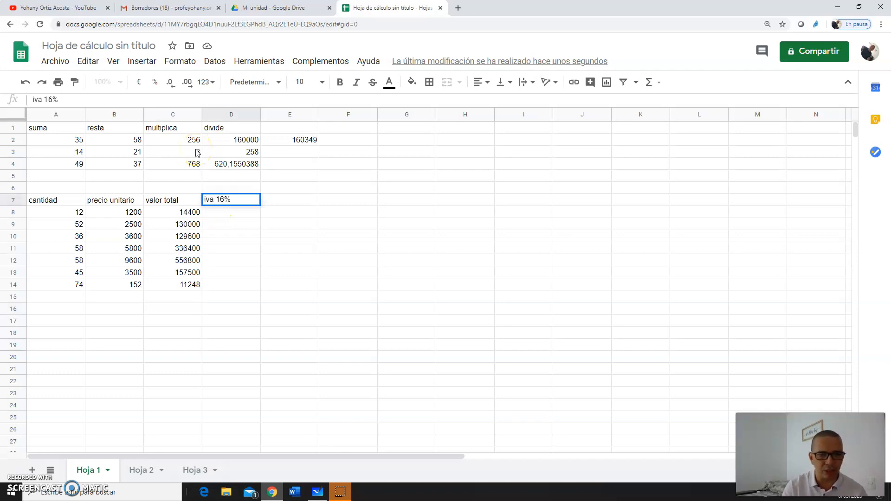
key("Return")
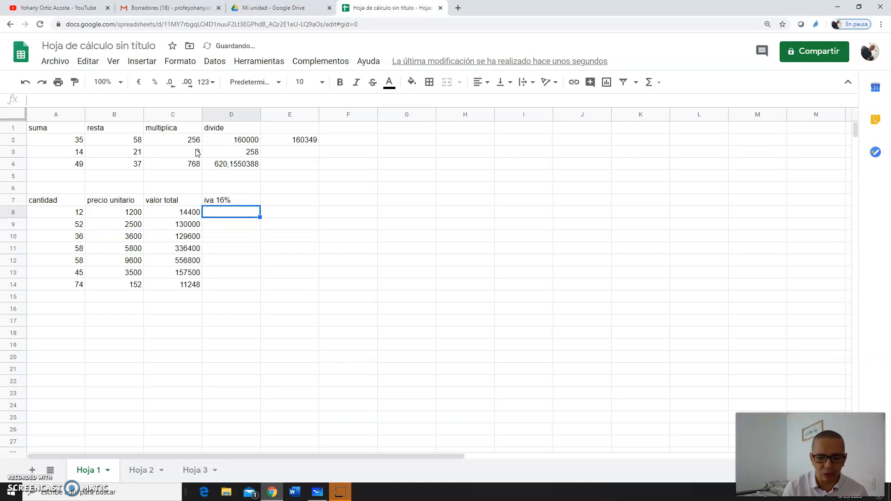
type("=")
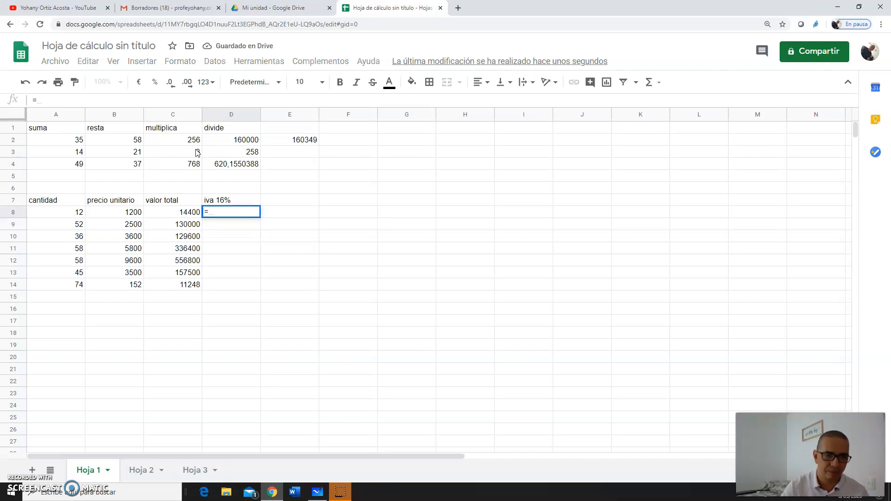
left_click(188, 214)
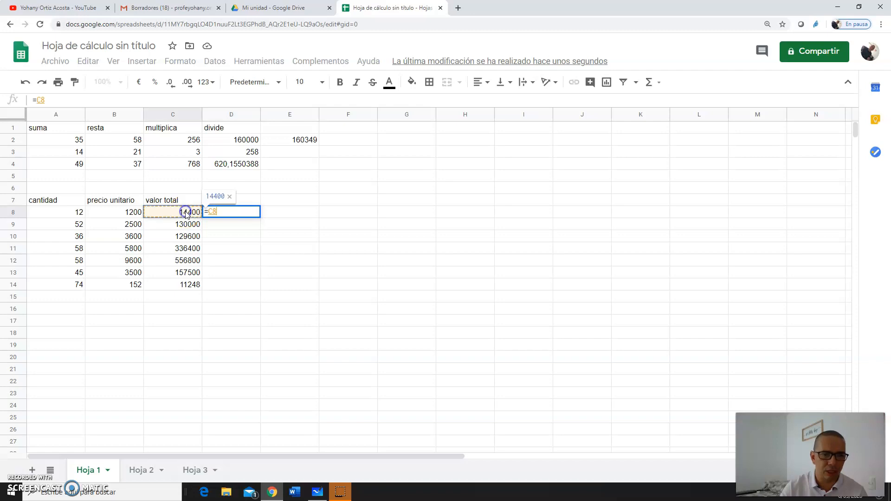
type("*16%")
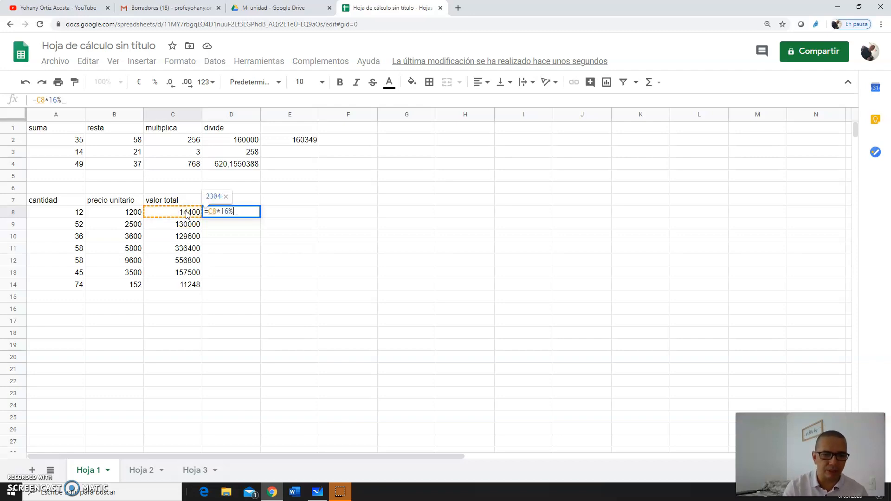
key("Return")
key("Up")
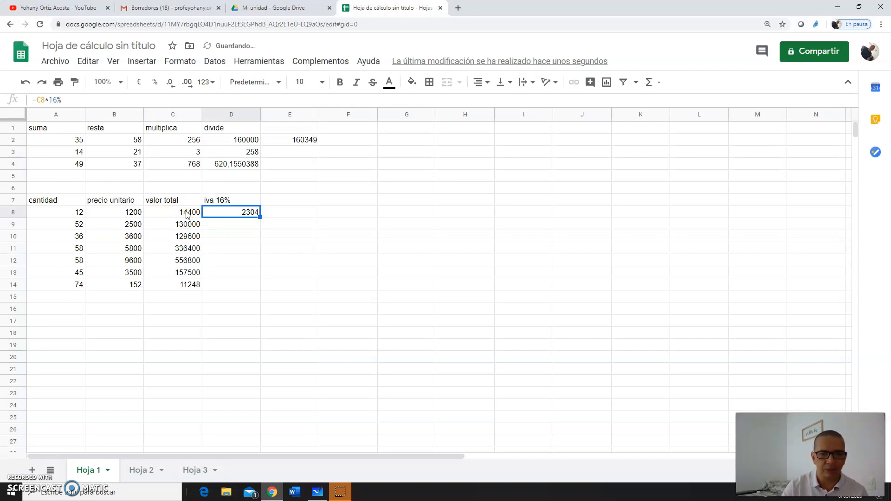
mouse_move(260, 217)
left_mouse_down()
mouse_move(251, 289)
mouse_move(250, 218)
left_mouse_up()
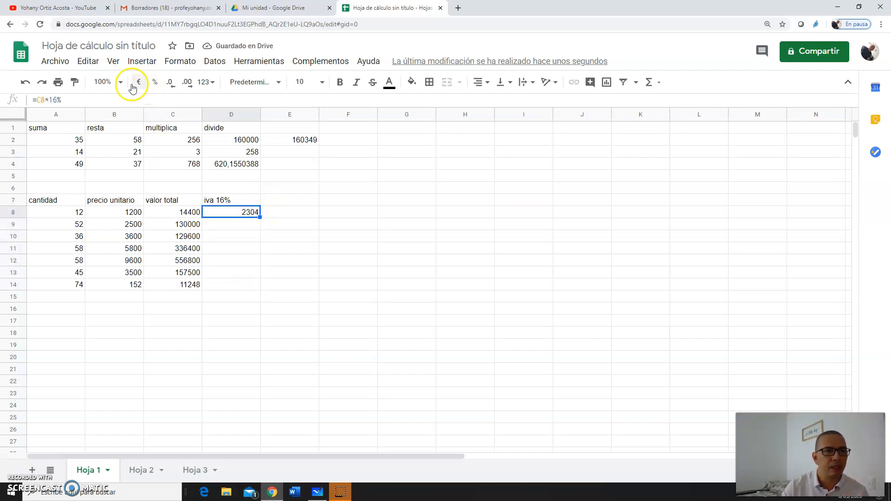
- Rewrite the percentage in the D8 formula as a decimal with a point, =C8*0.16
left_click(104, 100)
key("BackSpace")
key("BackSpace")
key("BackSpace")
type("0.1")
key("Return")
key("Up")
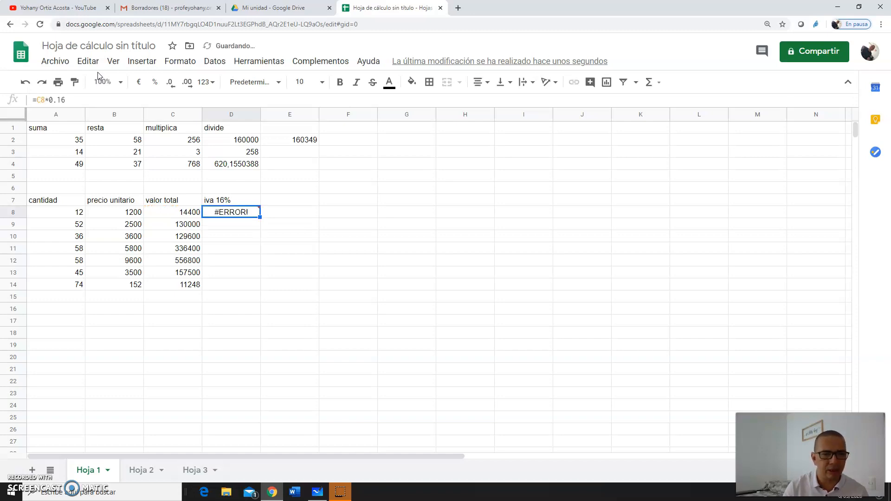
- Replace the decimal point in D8 with a comma, making it =C8*0,16, and fill the formula down to D14
left_click(55, 100)
key("BackSpace")
type(",")
key("Return")
key("Up")
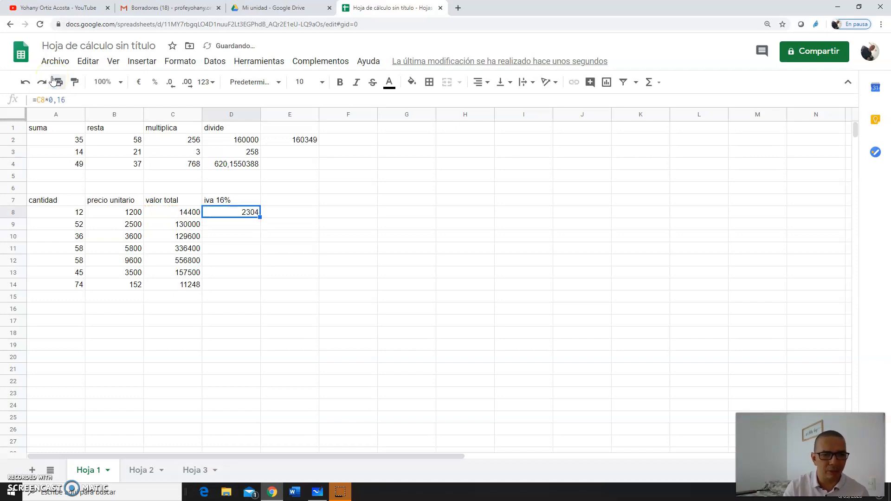
left_click_drag(260, 218, 258, 288)
- Go through cells of the iva 16% column to compare their formulas with the one in D8
left_click(247, 250)
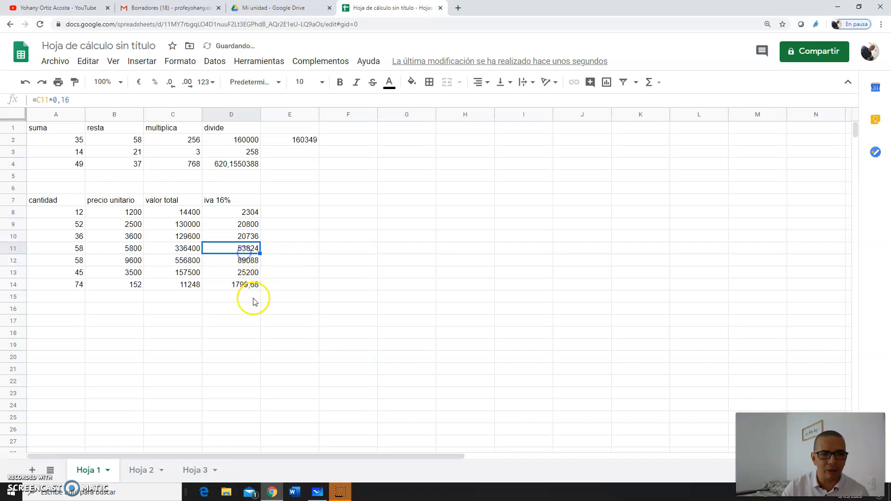
left_click(246, 216)
left_click(246, 251)
left_click(245, 274)
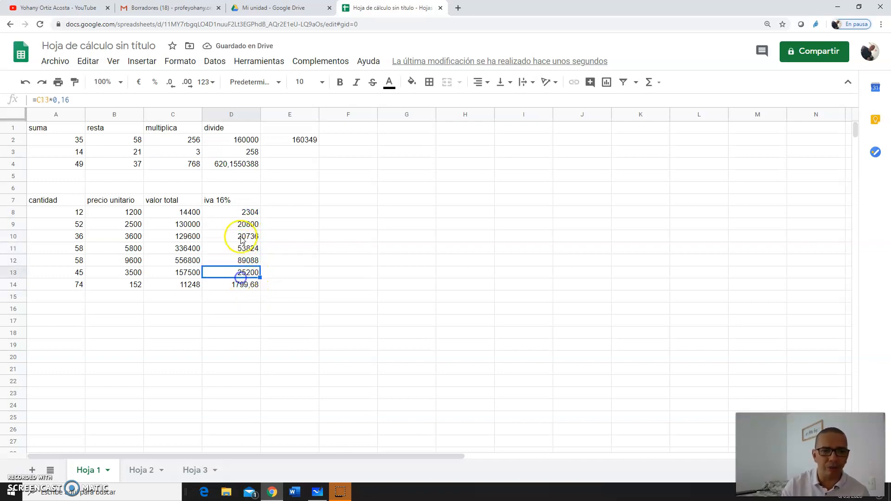
left_click(236, 213)
left_click(242, 264)
left_click(242, 213)
left_click(243, 250)
left_click(244, 215)
left_click(244, 273)
left_click(241, 214)
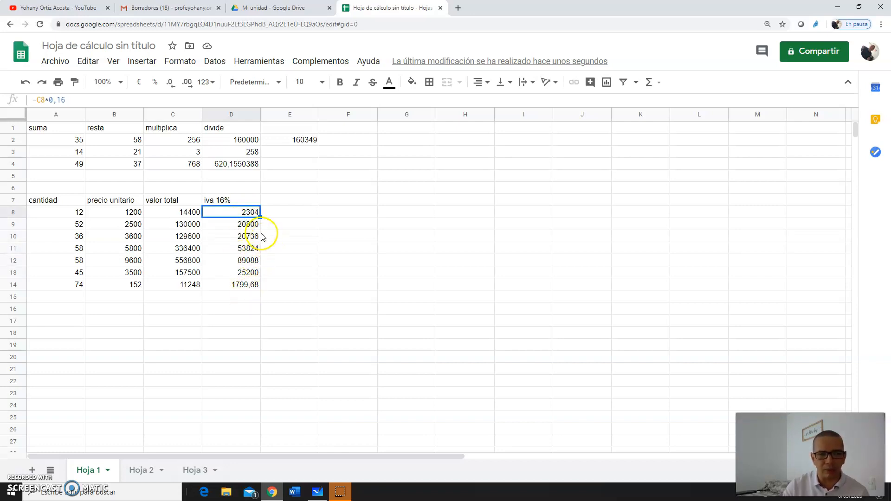
- Add the heading Neto in E7 and add total value and tax of row 8 in E8 with =C8+D8
left_click(276, 211)
left_click(276, 197)
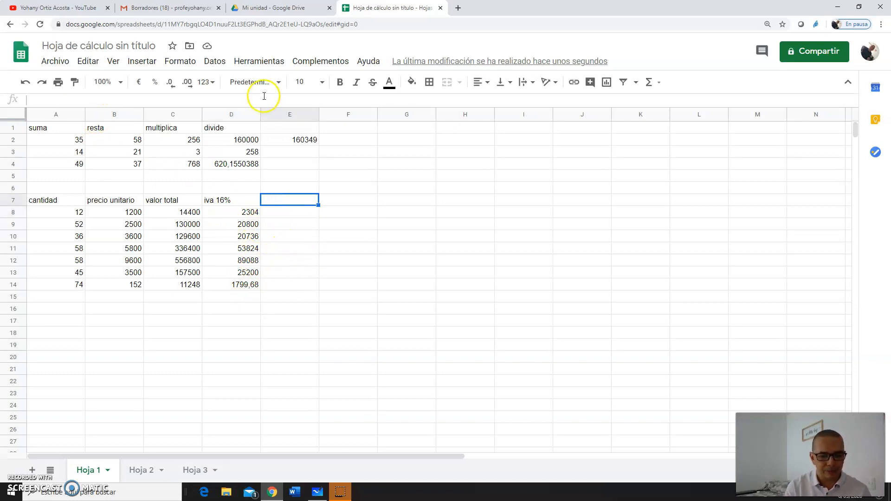
type("Neto")
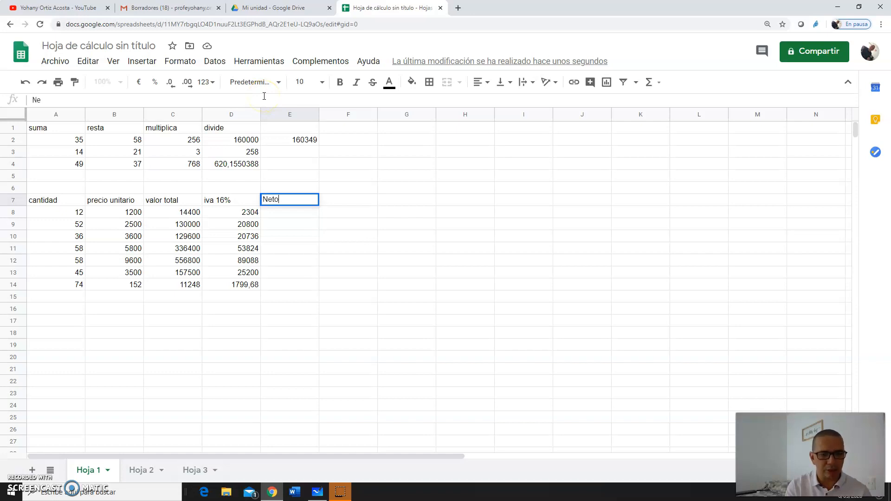
key("Return")
type("=")
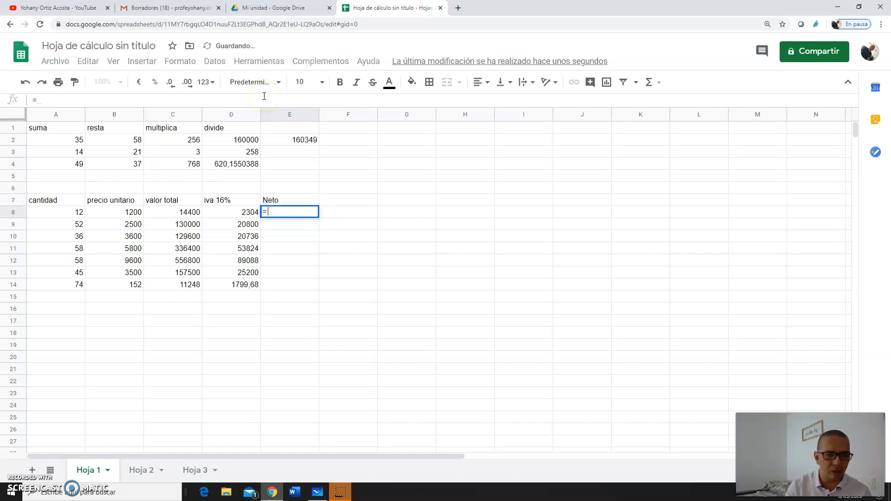
key("Left")
key("Left")
type("+")
key("Left")
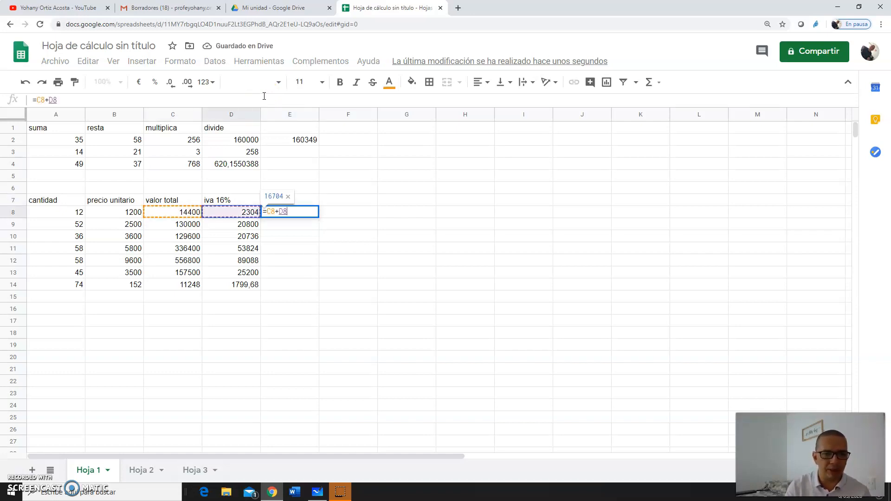
key("Return")
- Fill the Neto formula from E8 down to E14
left_click(296, 207)
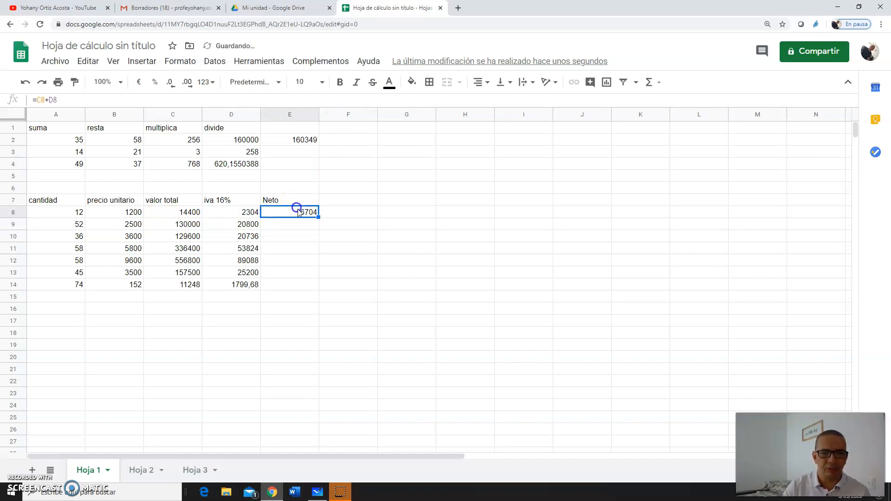
left_click_drag(320, 216, 315, 287)
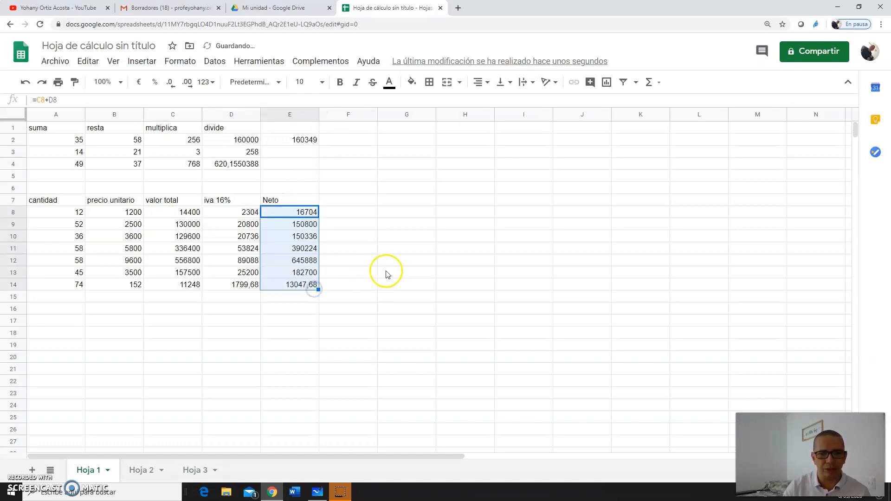
left_click(387, 273)
left_click(257, 310)
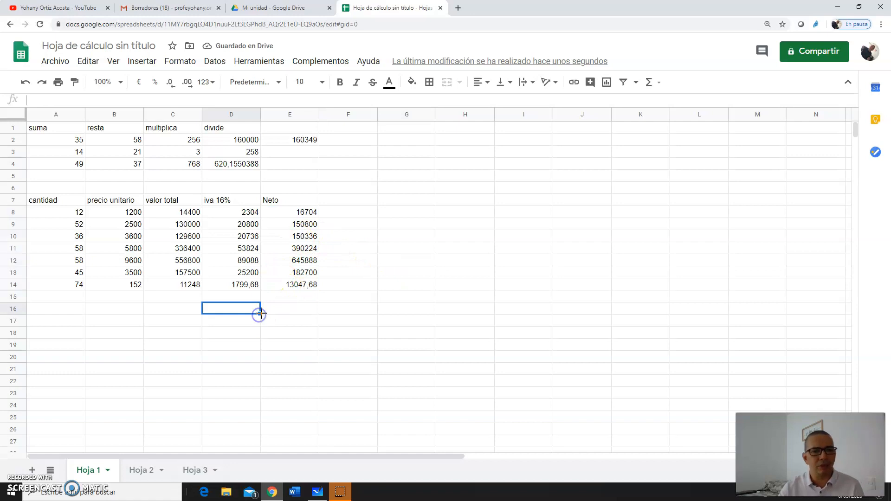
left_click(180, 298)
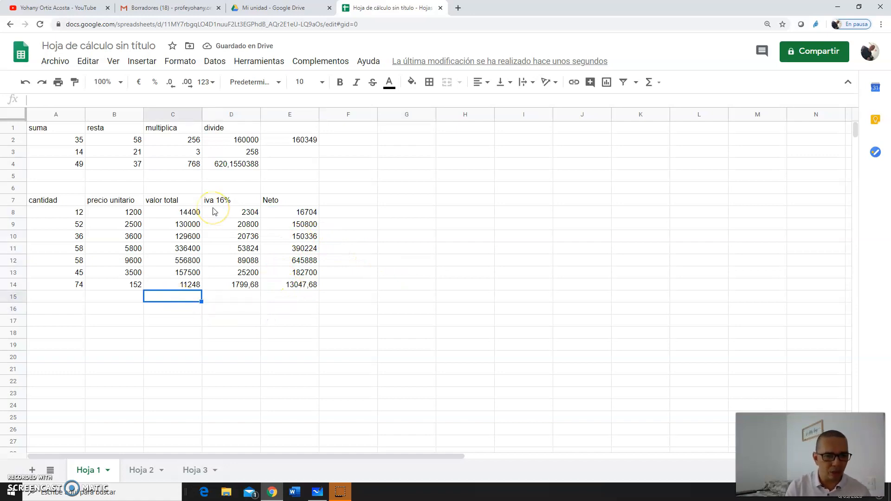
- Enter the labels suma, promedio, maximo and minimo in B15 to B18 below the sales table
key("Left")
type("suma")
key("Return")
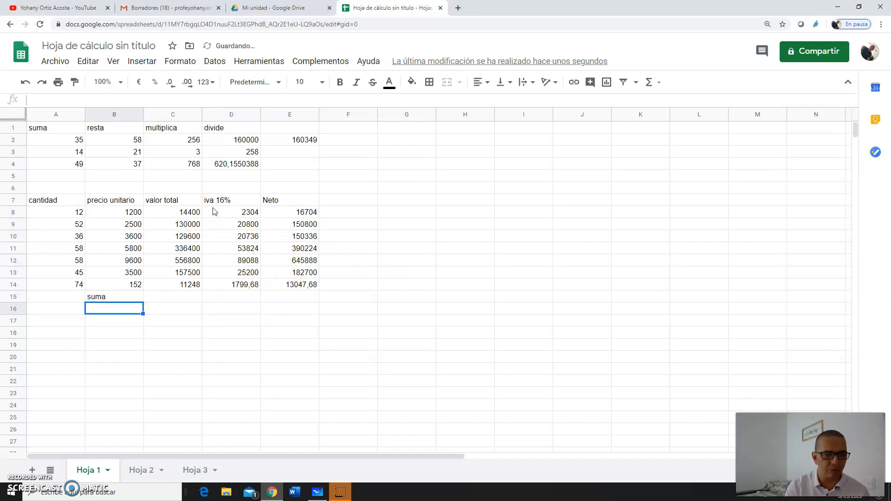
type("promedio")
key("Return")
type("maximo")
key("Return")
type("mini")
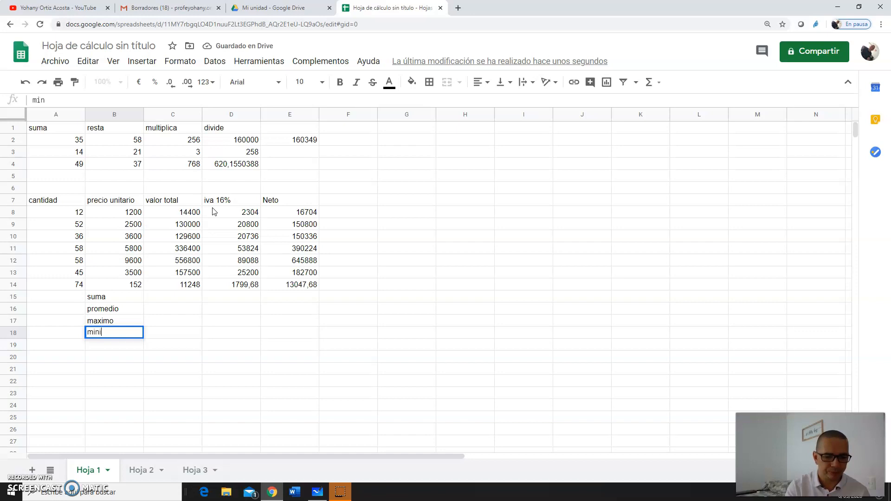
key("Return")
- Total the valor total column in C15 with =suma(c8:c14)
key("Up")
key("Up")
key("Up")
key("Up")
key("Right")
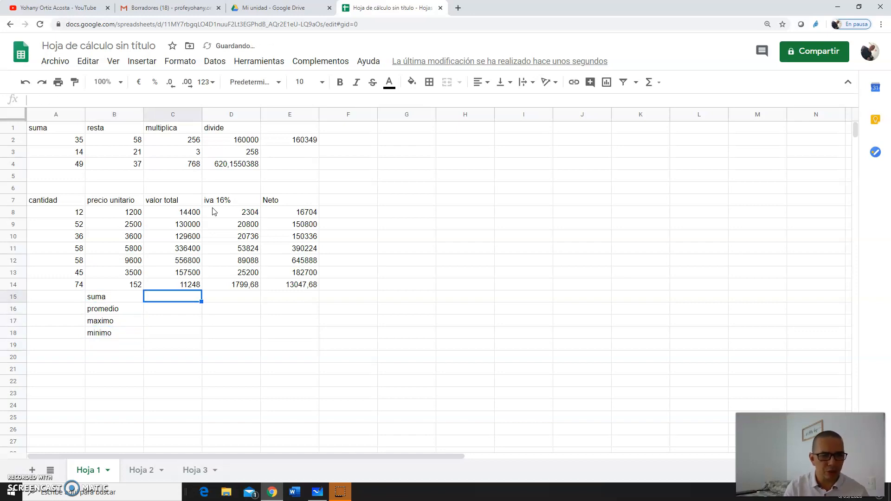
type("=")
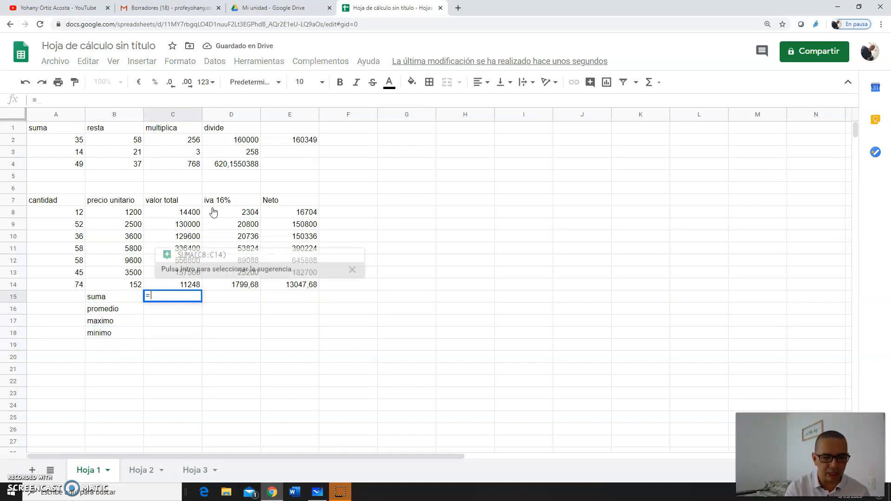
type("suma(")
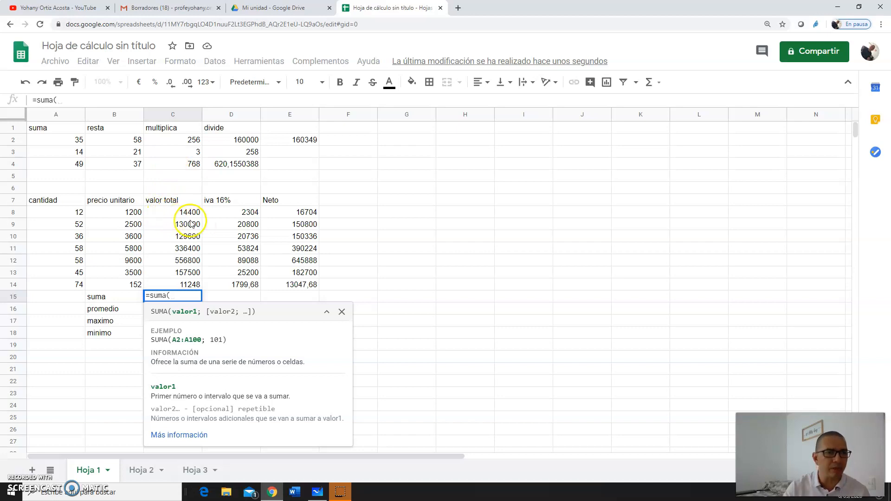
type("c8")
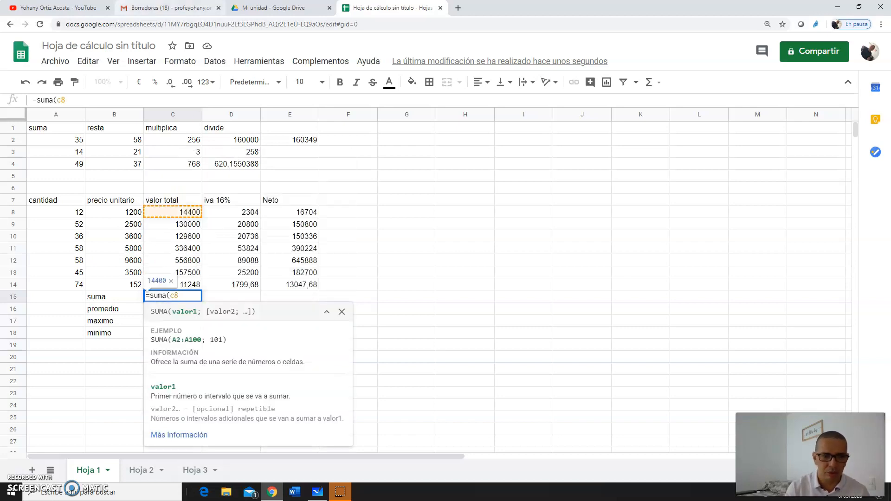
type(":")
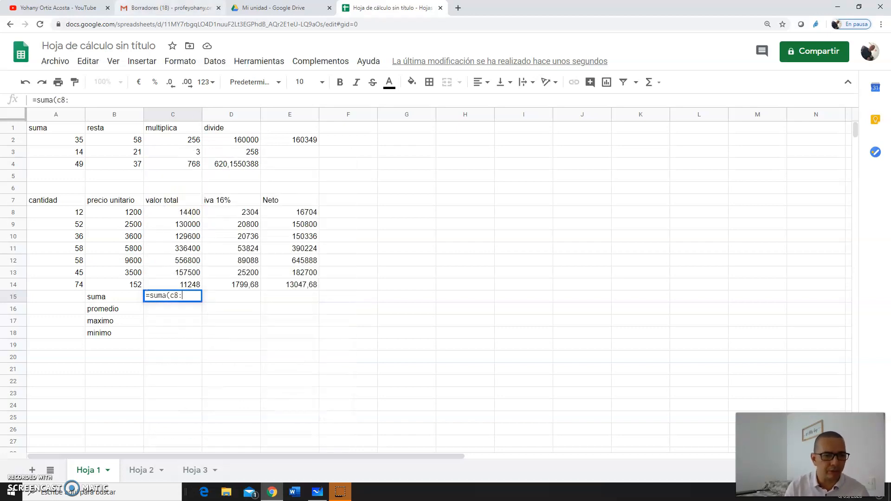
type("c14")
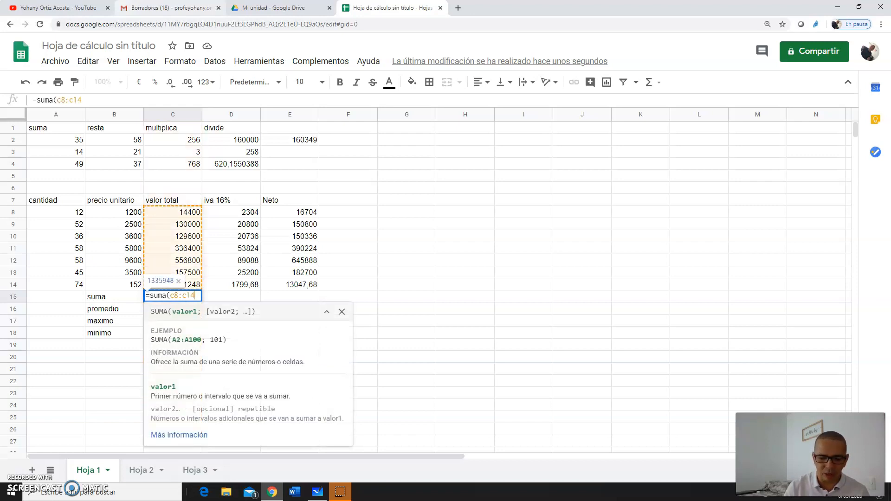
type(")")
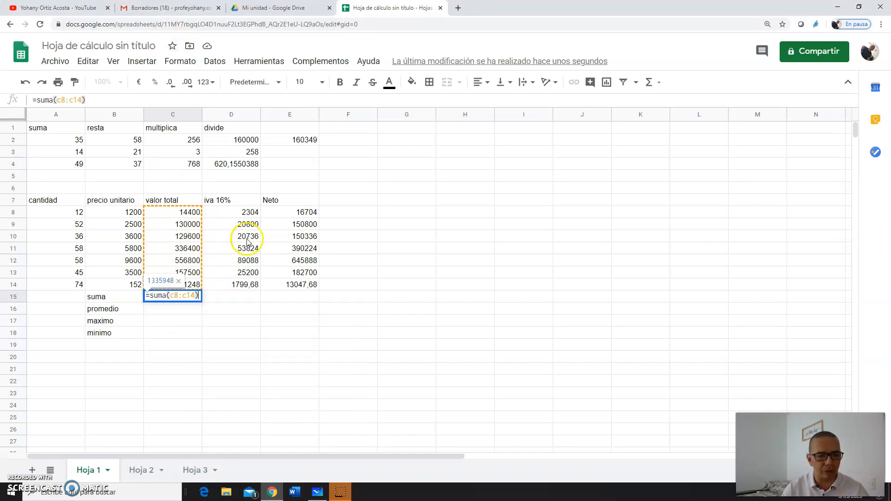
key("Return")
- Calculate the average of the valor total column in C16 with =promedio(c8:c14)
type("=promed")
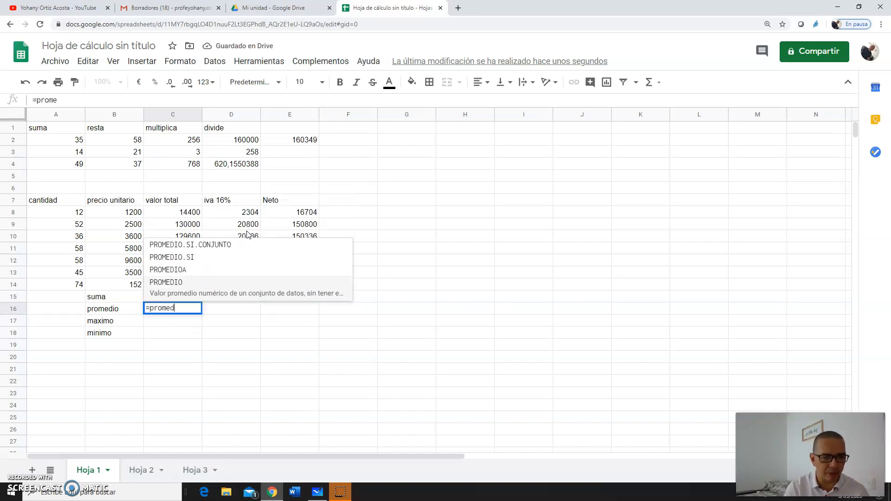
type("io(")
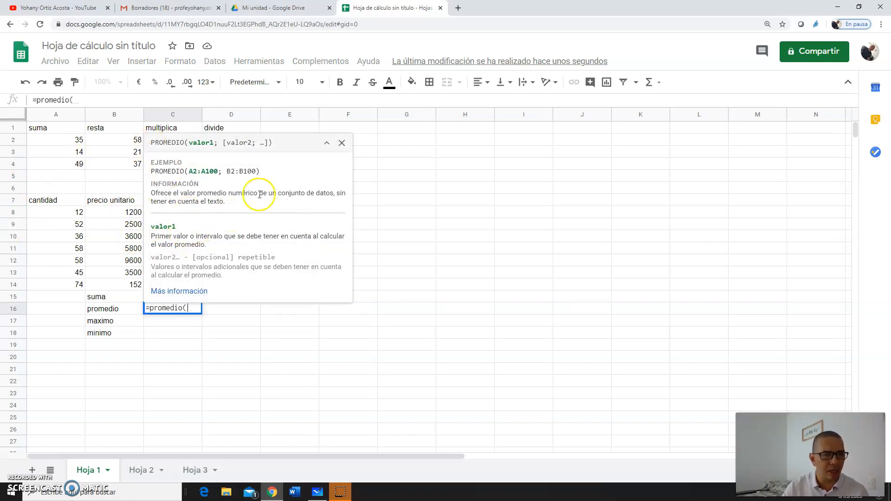
type("c8")
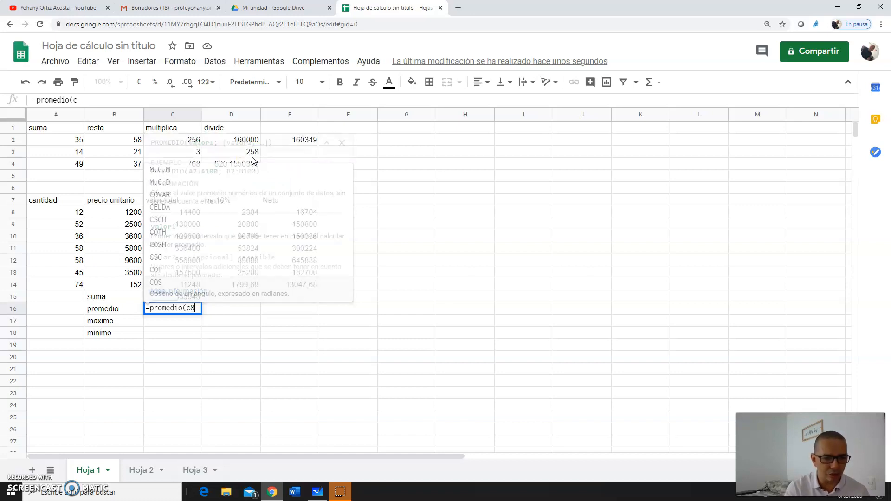
type(":")
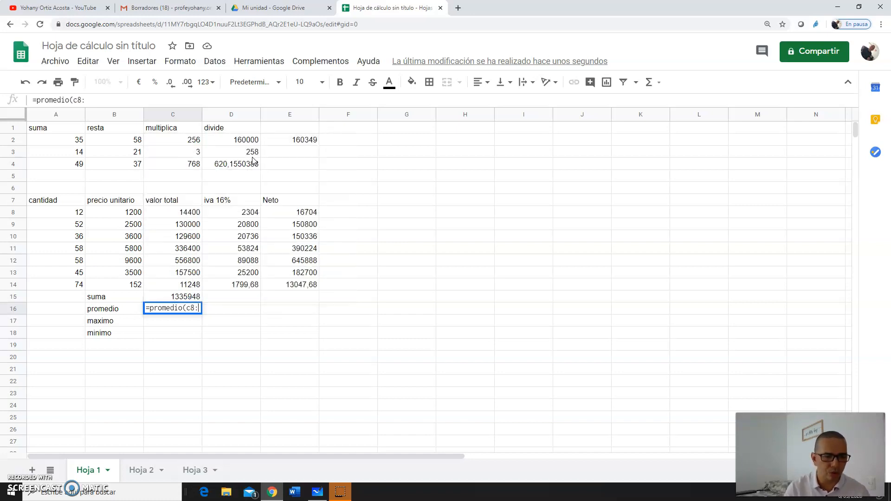
type("c")
type("1")
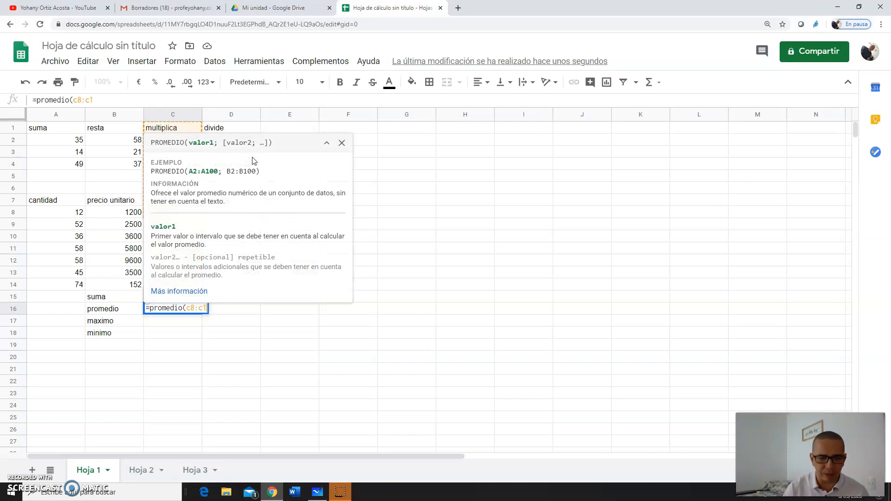
type("4)")
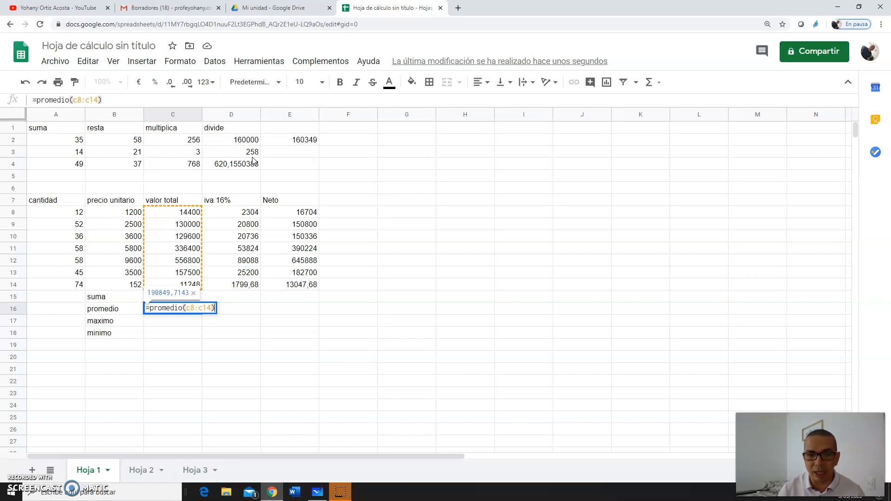
key("Return")
key("Up")
key("Up")
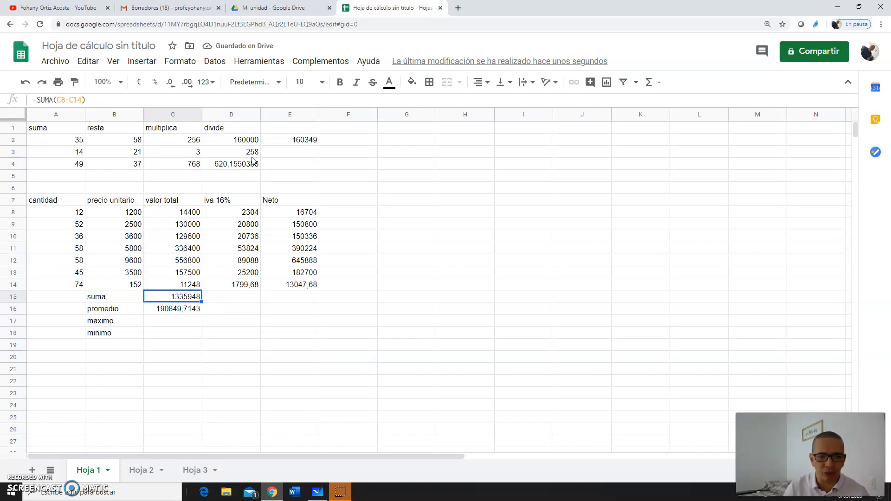
- Find the highest value of the valor total column in C17 with =max(c8:c14)
key("Down")
key("Down")
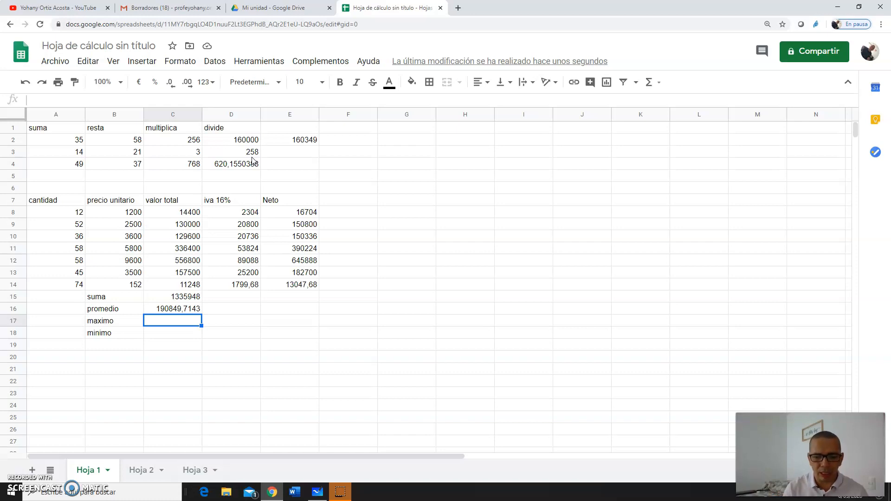
type("=max")
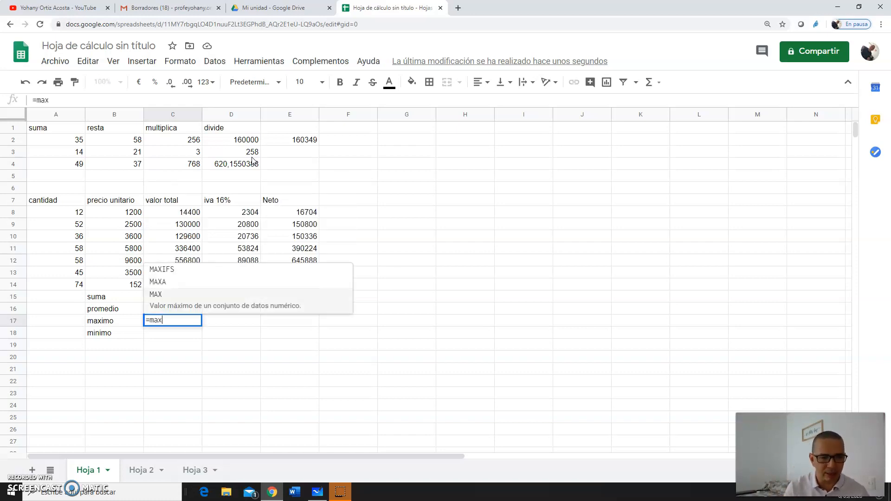
type("(")
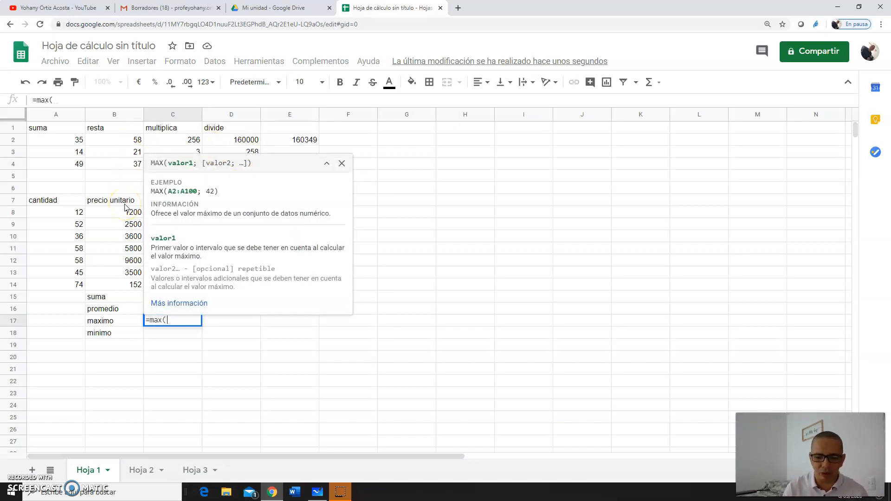
type("c8:")
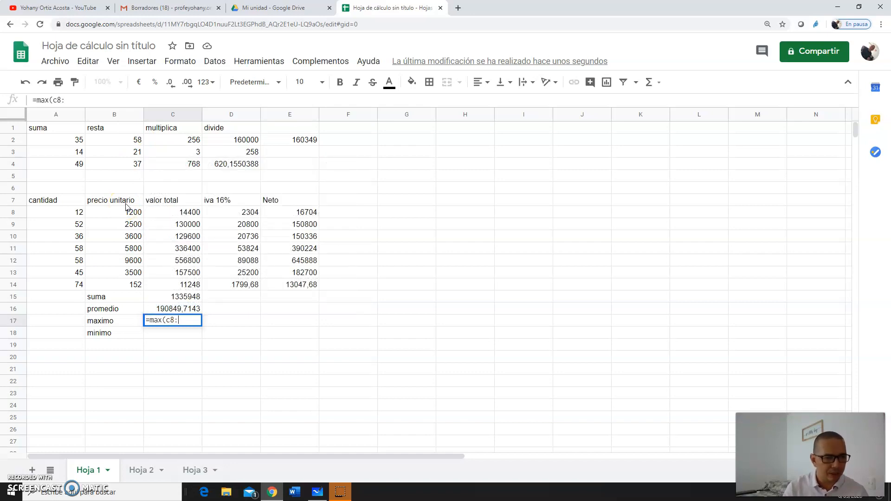
type("c14)")
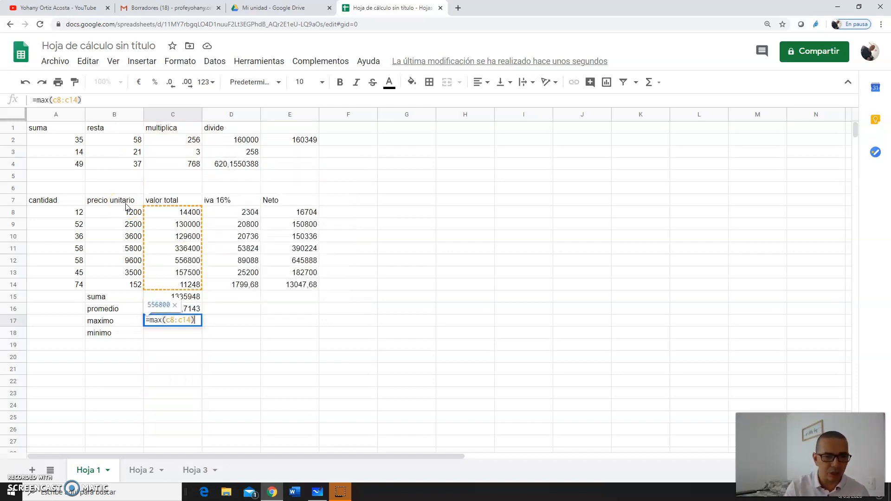
key("Return")
key("Up")
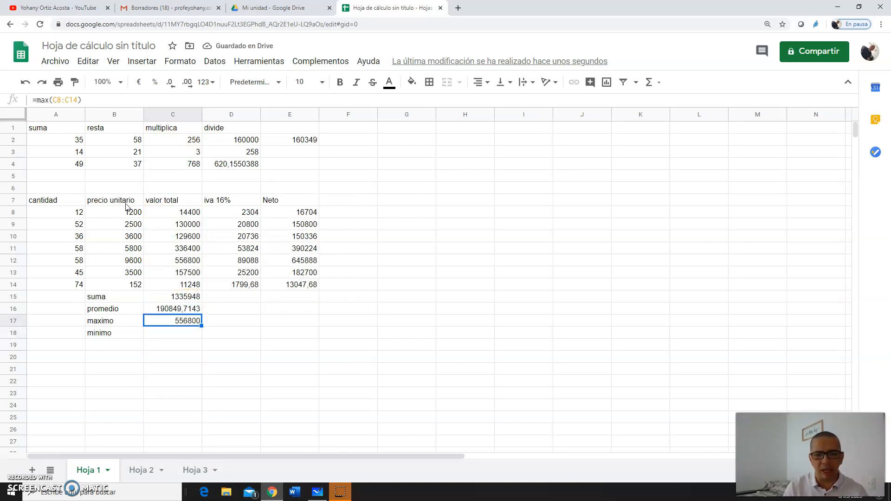
- Find the lowest value of the valor total column in C18 with =min(c8:c14)
key("Down")
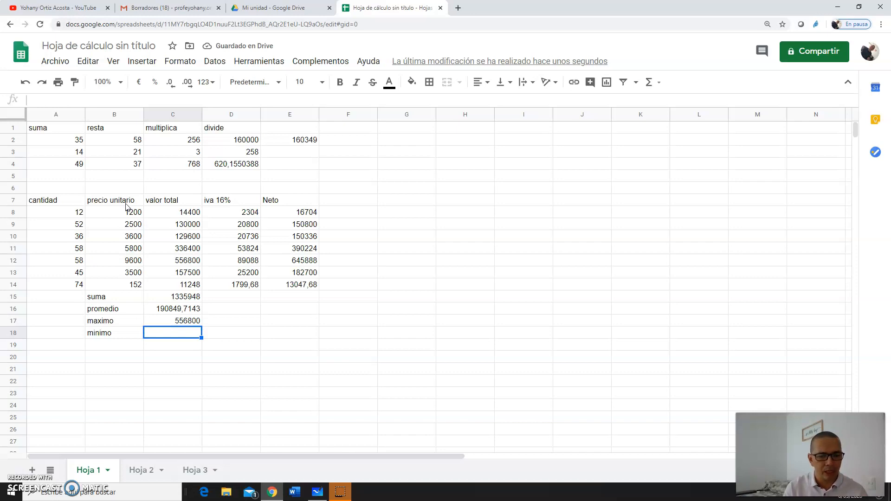
type("=min")
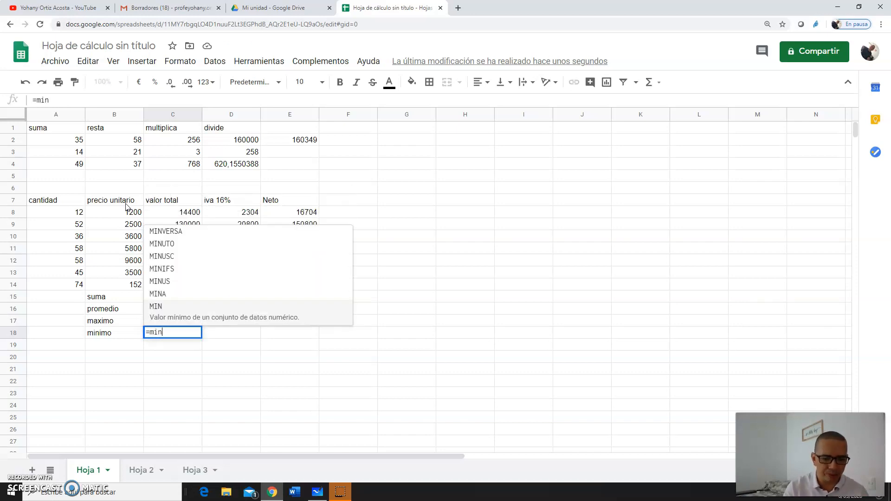
type("(")
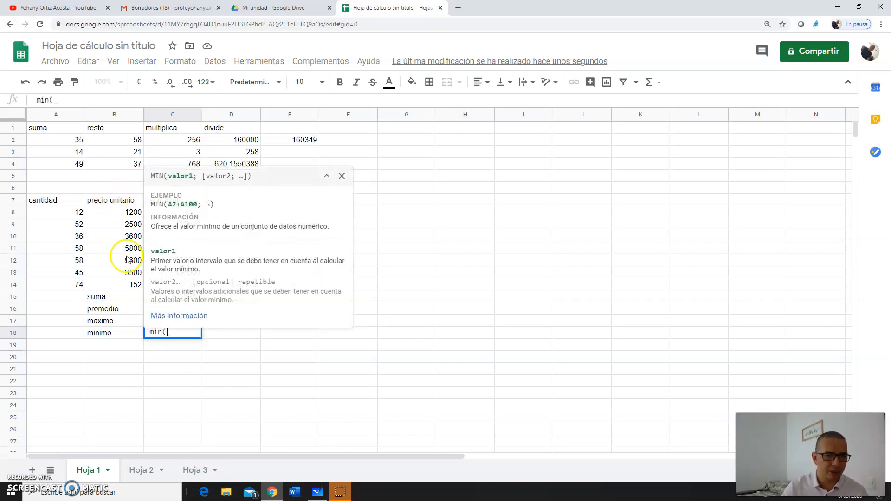
type("c8:")
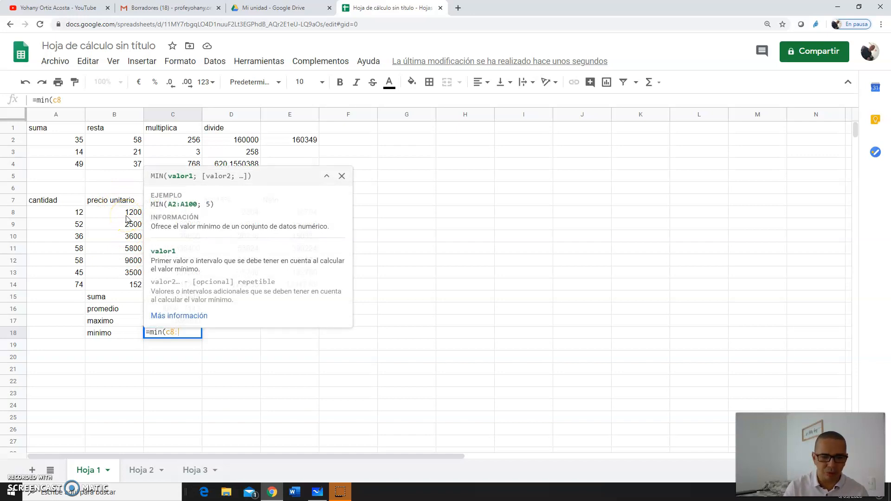
type("c14")
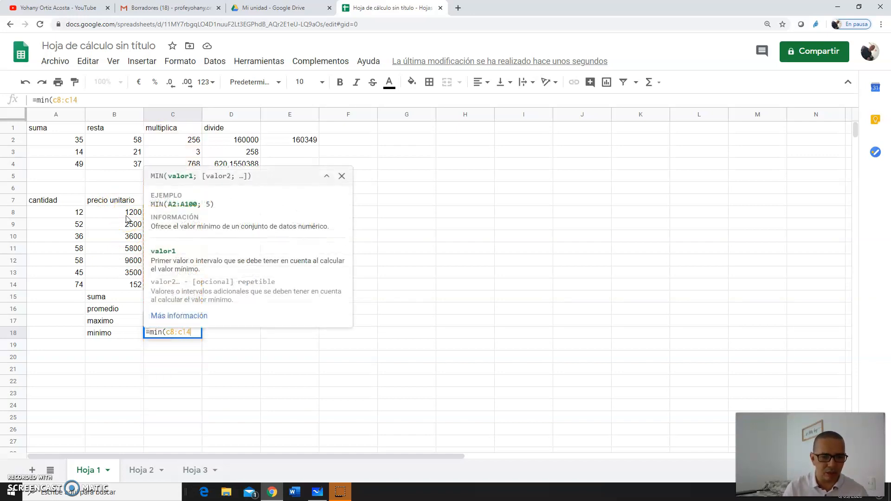
type(")")
key("Return")
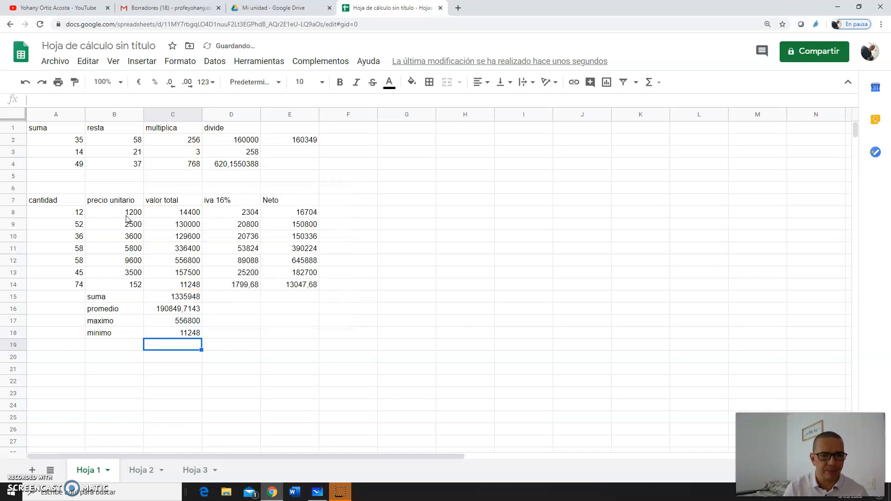
- Fill the four summary formulas in C15:C18 across to the iva 16% and Neto columns, through E18
left_click_drag(175, 297, 297, 342)
left_click(289, 358)
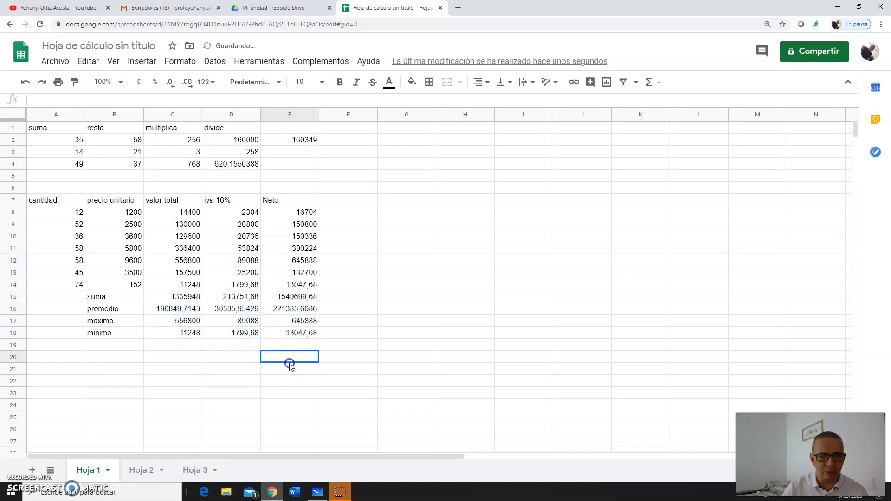
left_click(228, 362)
left_click(197, 310)
left_click(220, 359)
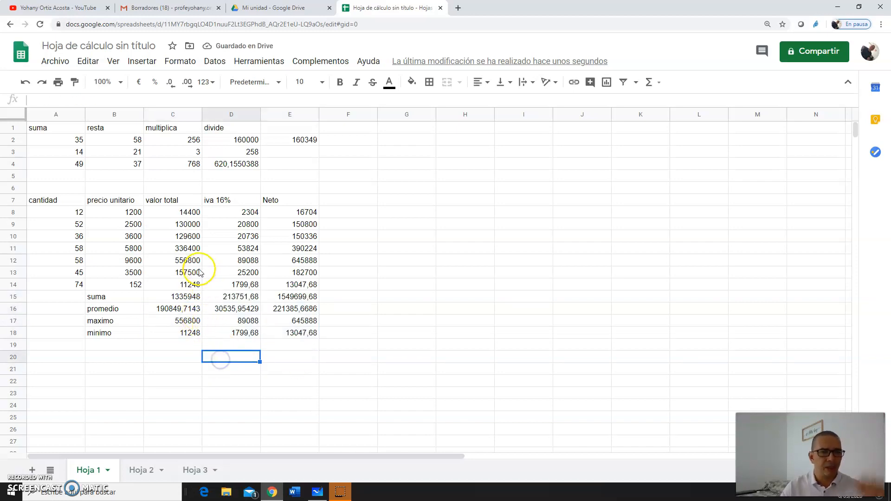
- Enter the title FACTURA in A6 above the sales table
left_click(60, 187)
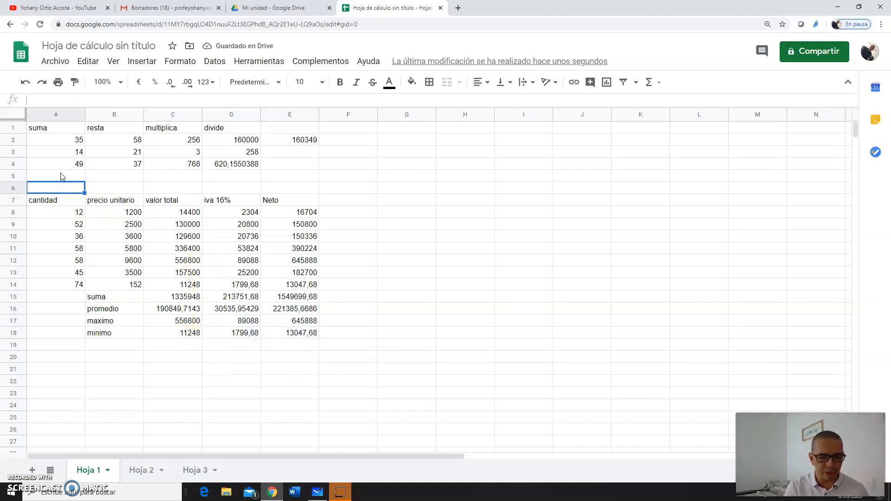
type("FACTUIRA")
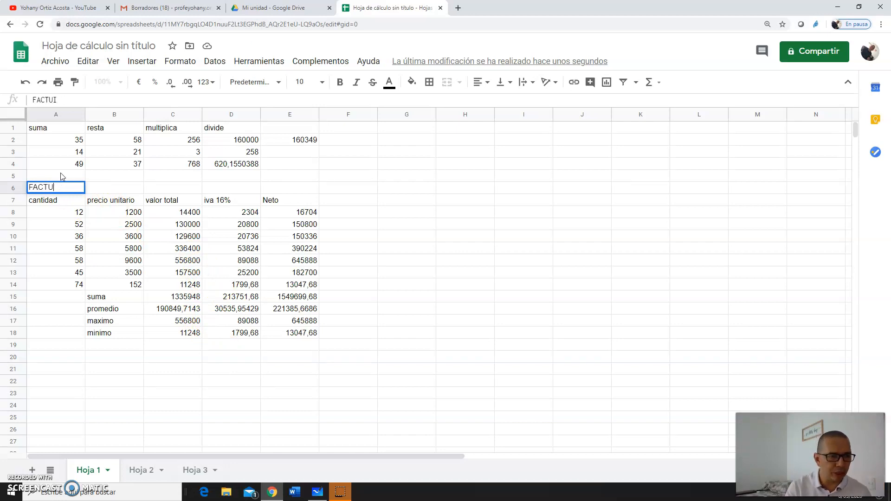
type("RA")
key("Return")
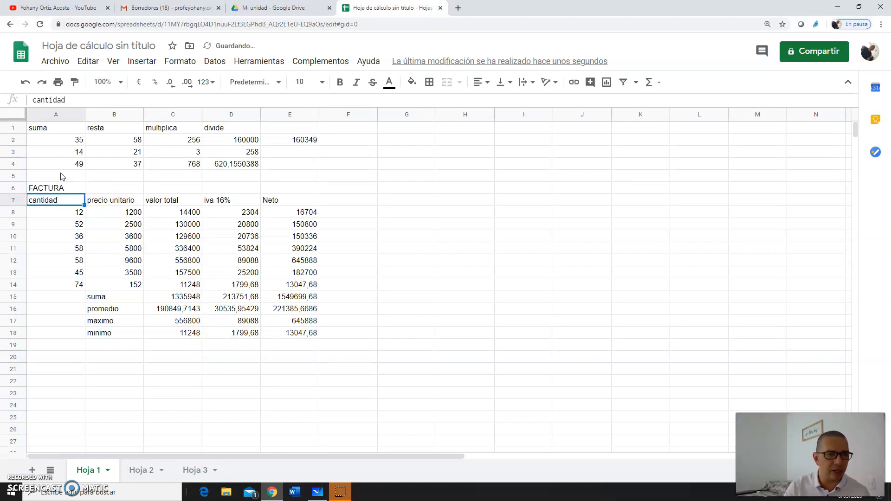
- Merge cells A6 to E6 so the FACTURA title spans the full width of the table
left_click(133, 281)
left_click_drag(70, 188, 281, 187)
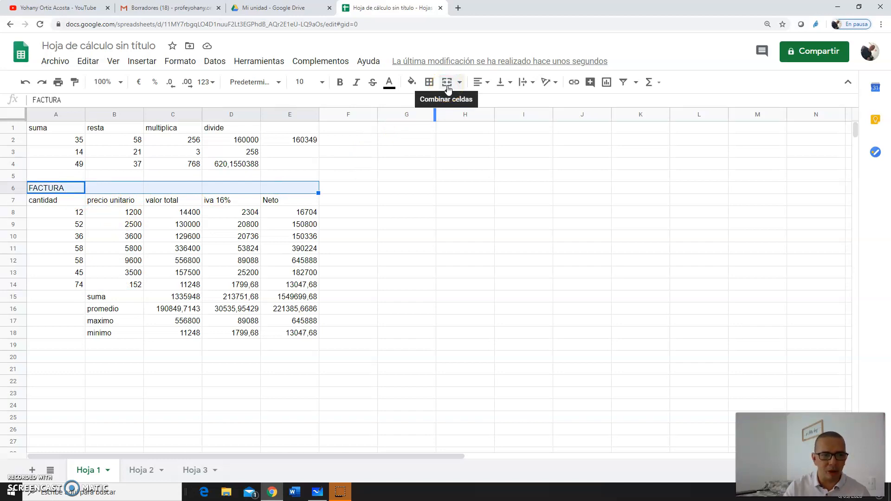
left_click(448, 84)
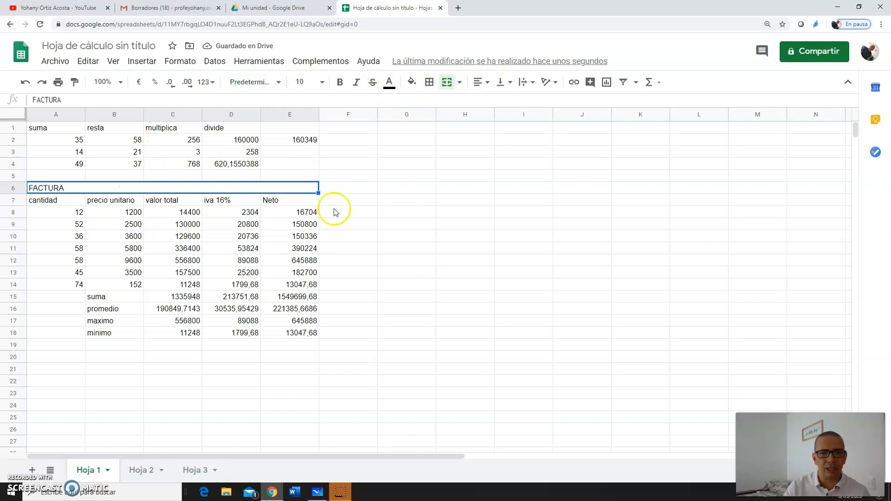
- Apply all borders to the sales table and its summary rows, cells A7 to E18
left_click(268, 256)
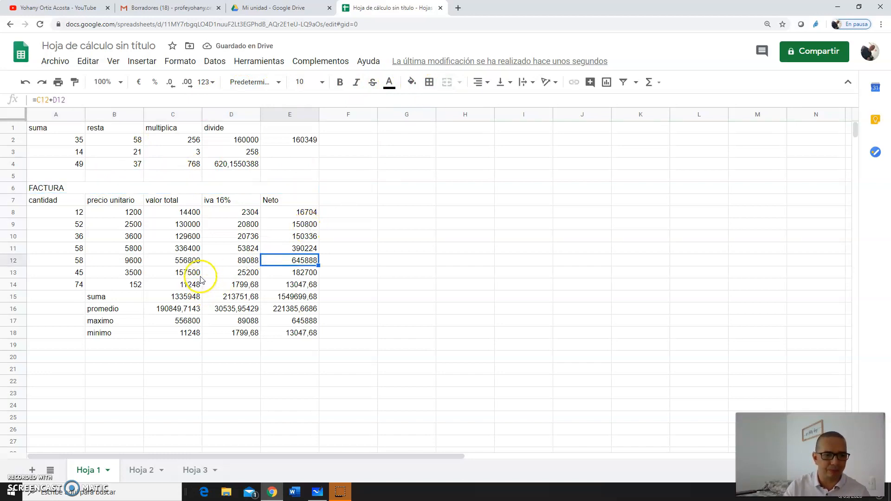
left_click(184, 273)
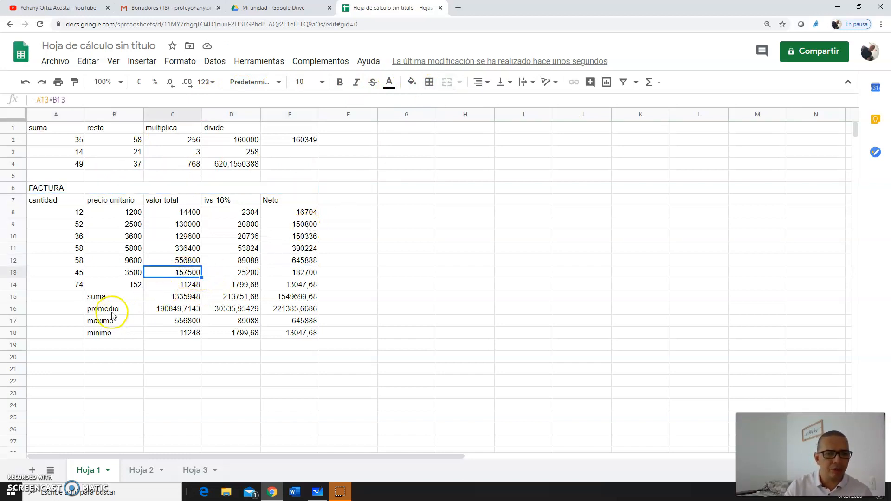
left_click_drag(290, 199, 80, 338)
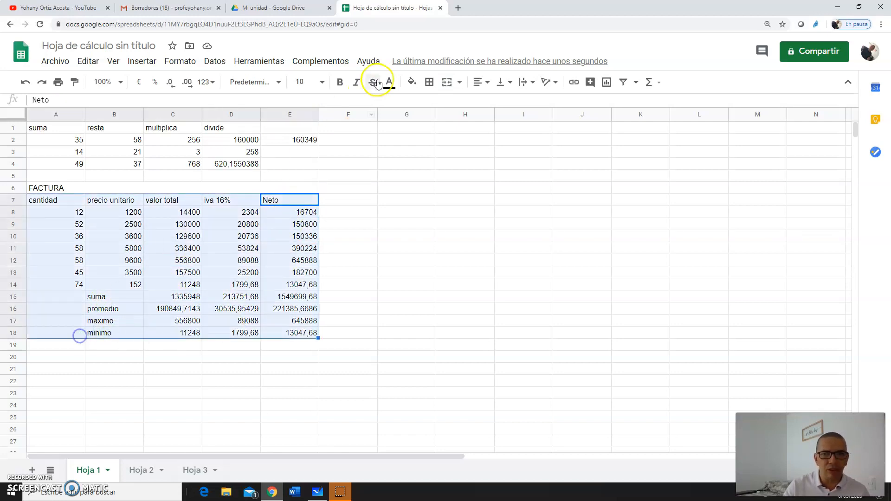
left_click(429, 84)
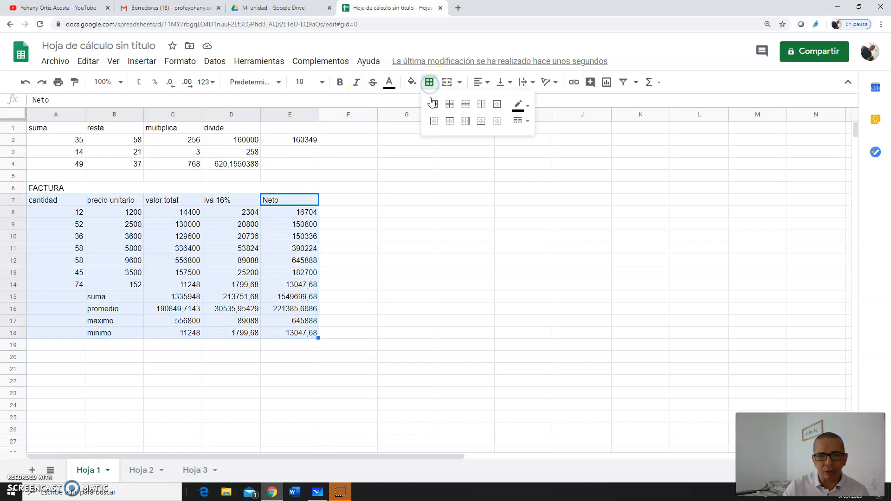
left_click(434, 106)
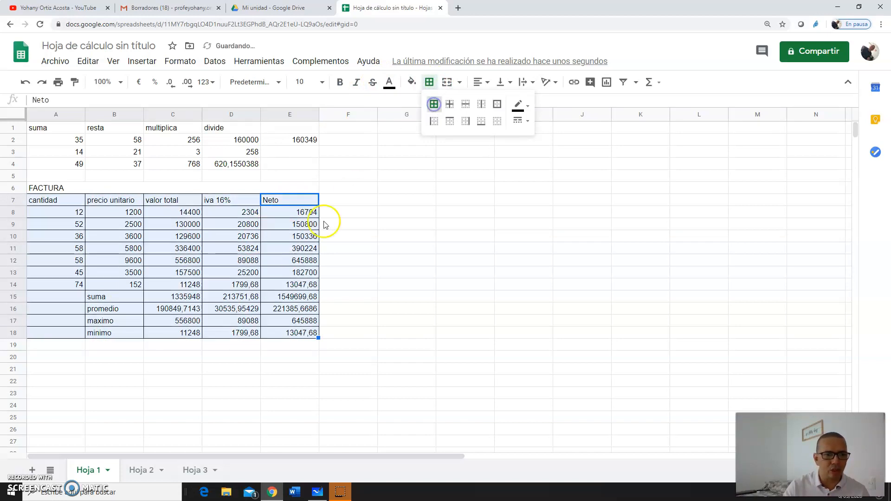
left_click(295, 260)
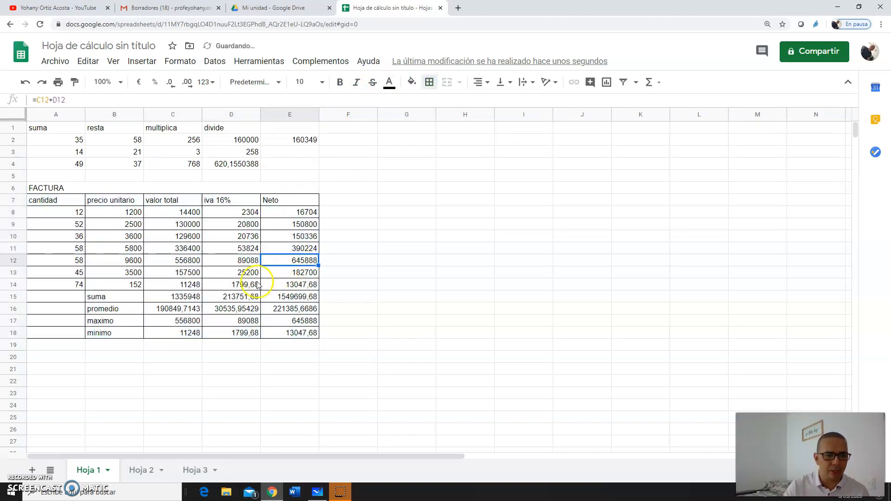
- Fill the table's header row, A7 to E7, with orange
left_click_drag(292, 200, 44, 201)
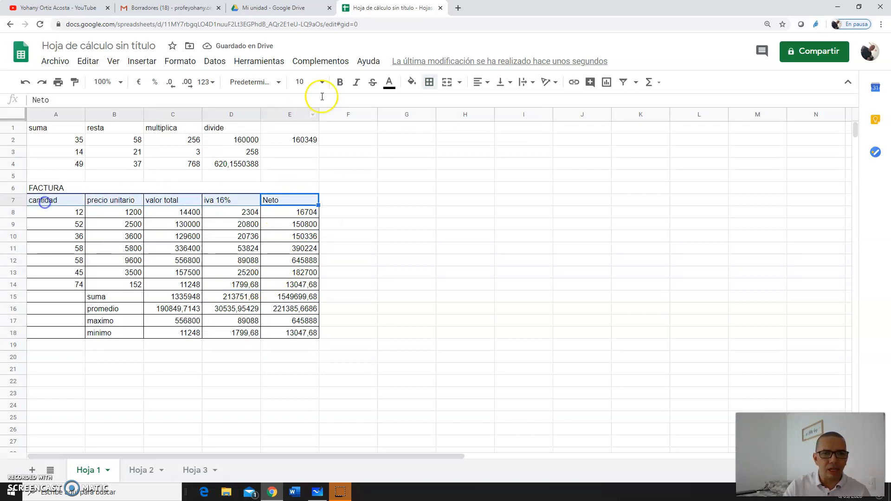
left_click(411, 82)
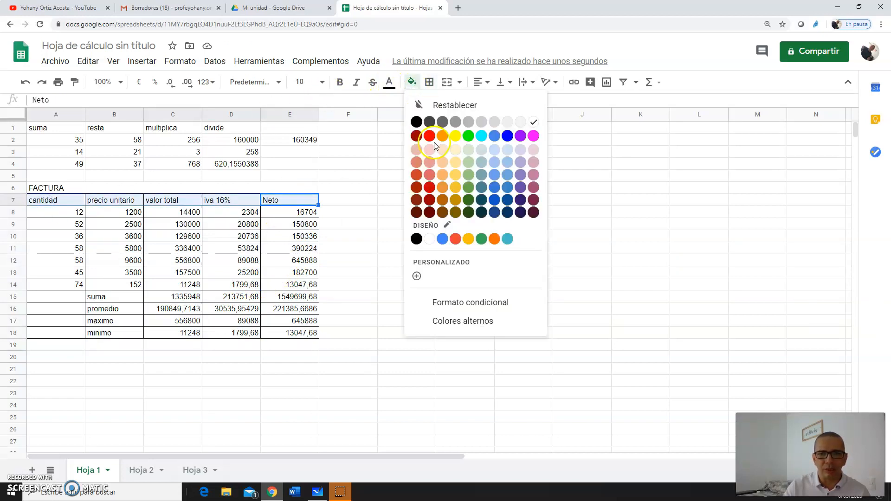
left_click(439, 137)
left_click(347, 235)
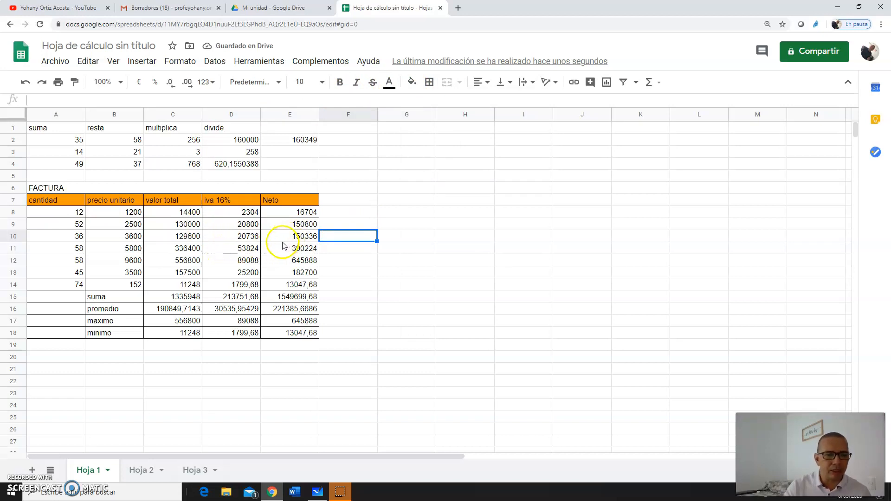
- Format B8 to E18 with the custom $ currency, using the $1.000 pattern without decimals
left_click_drag(132, 212, 302, 335)
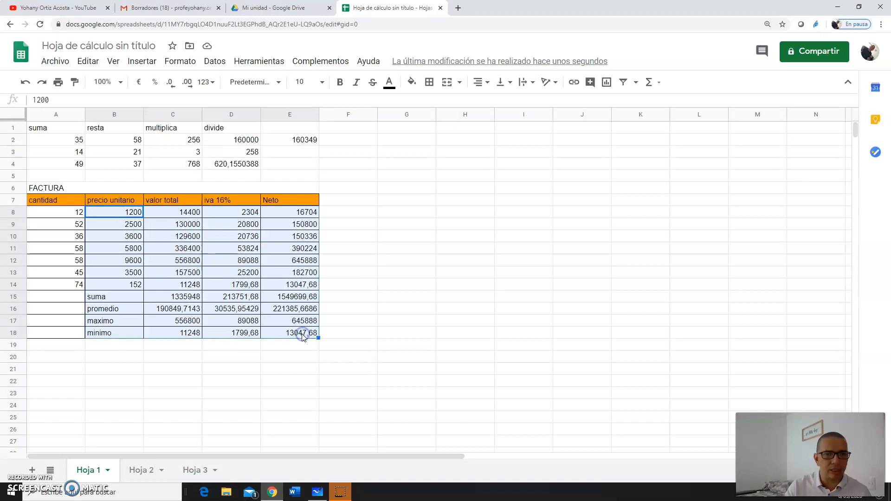
left_click(179, 62)
left_click(213, 109)
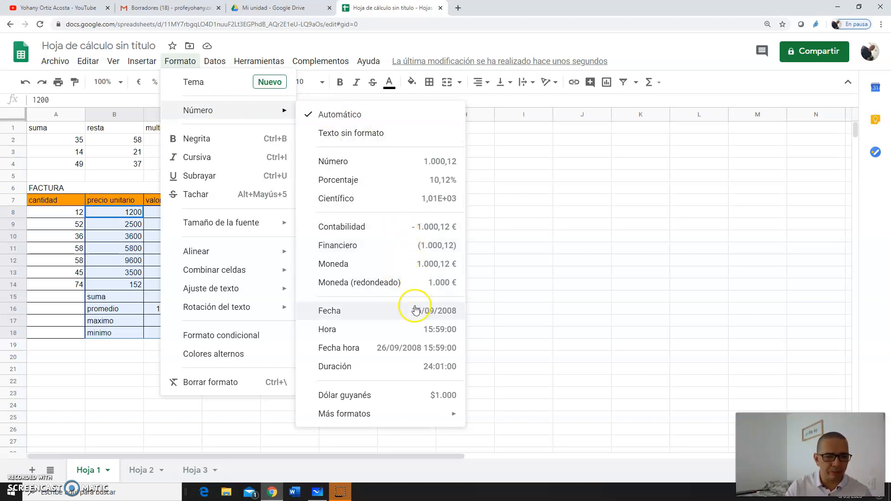
mouse_move(424, 418)
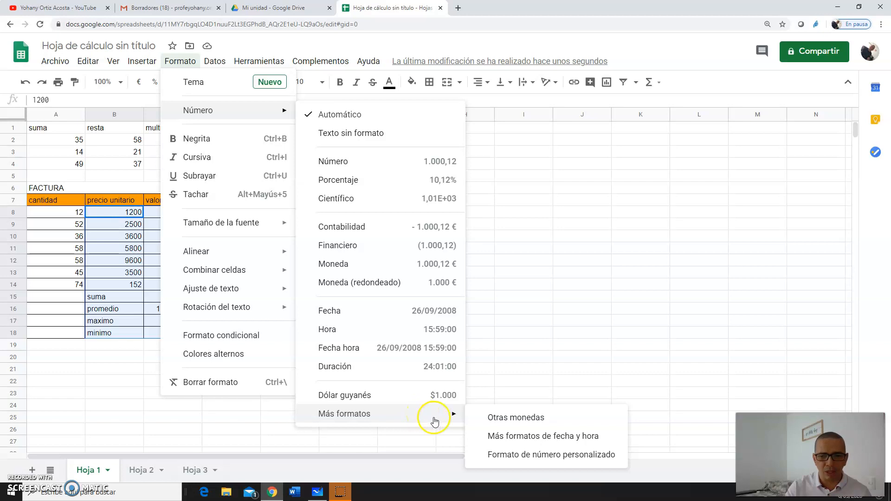
left_click(506, 420)
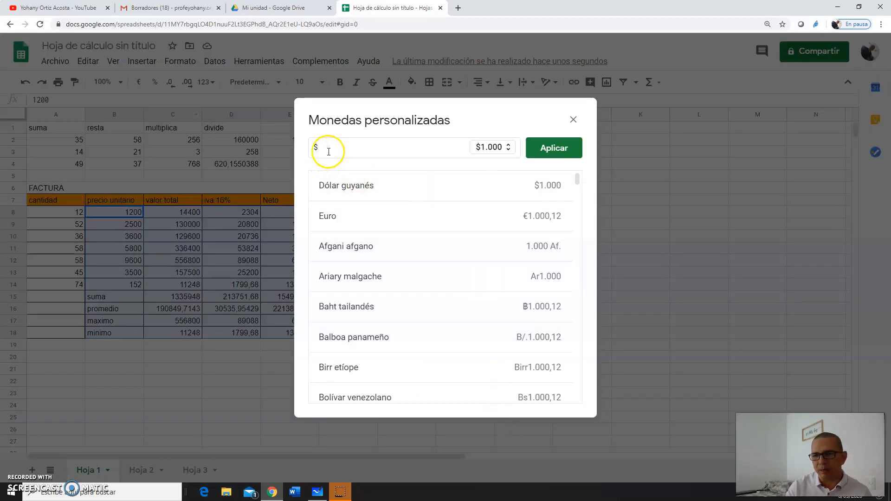
left_click(541, 151)
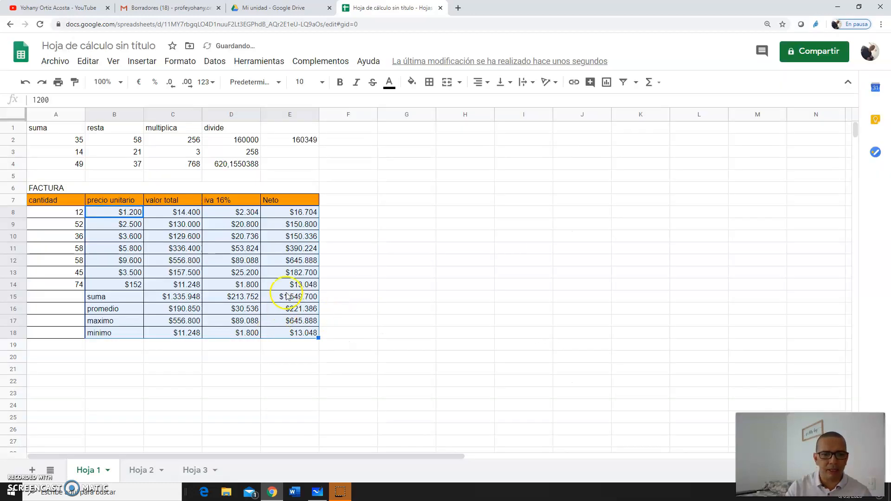
left_click(313, 301)
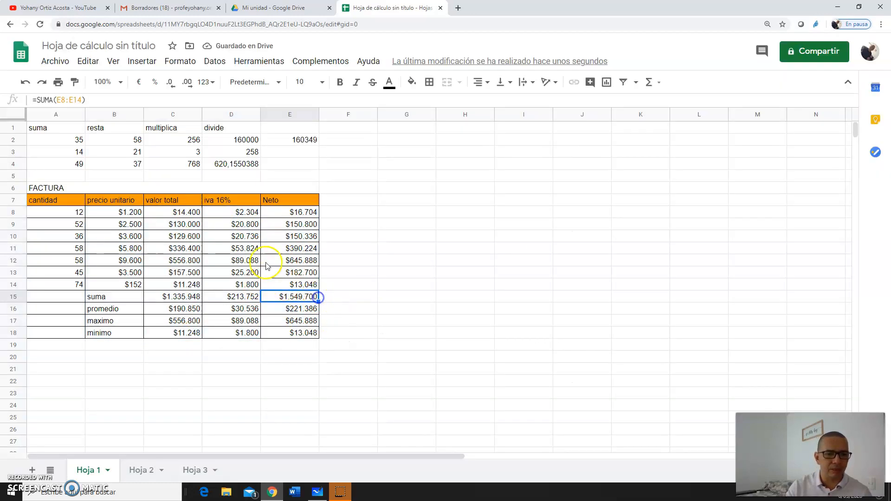
left_click(239, 248)
left_click(235, 236)
left_click(91, 188)
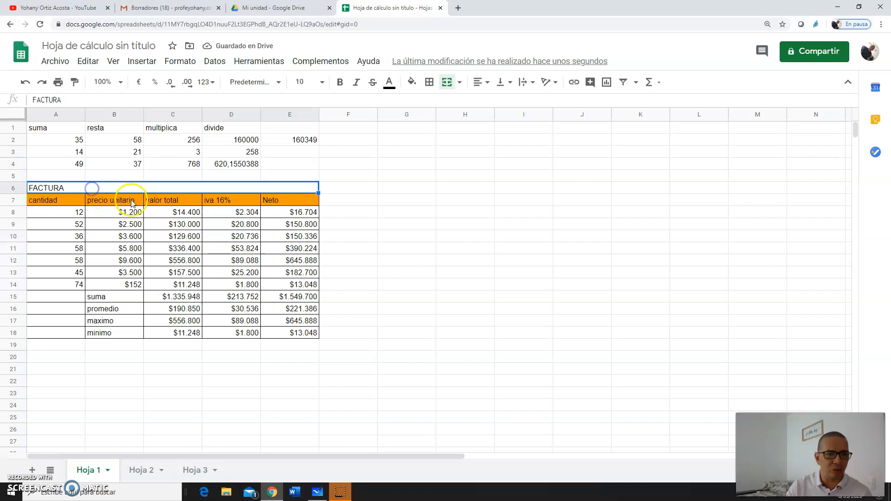
left_click(160, 249)
left_click(206, 205)
left_click(306, 248)
left_click(211, 261)
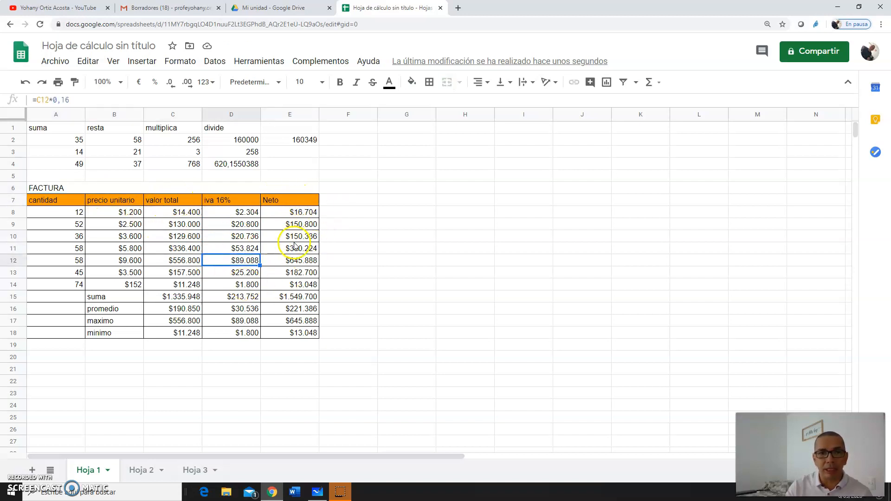
left_click(249, 191)
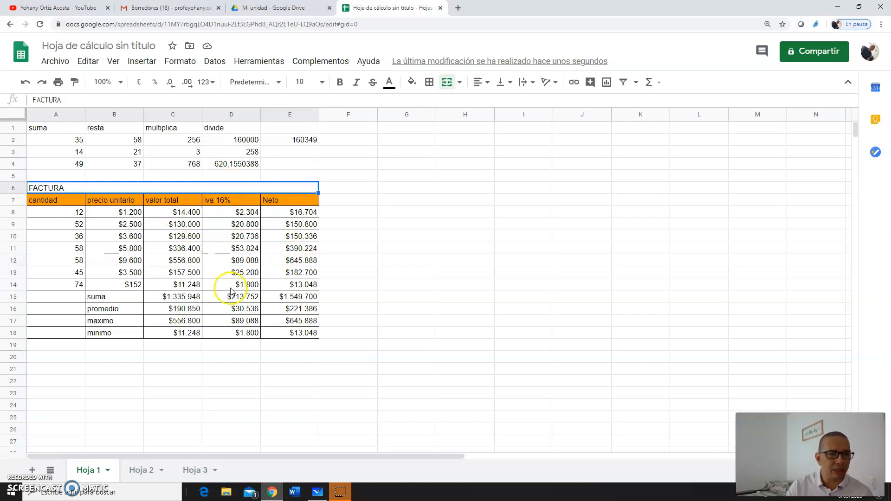
left_click(246, 284)
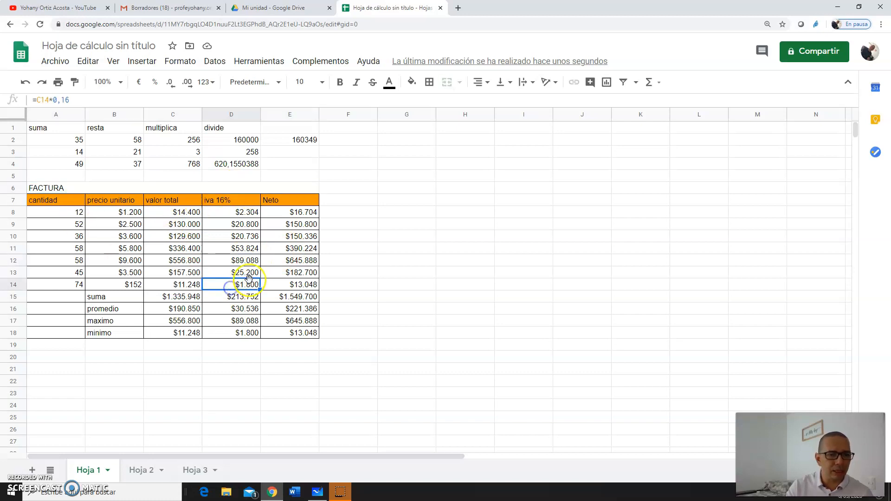
left_click(358, 250)
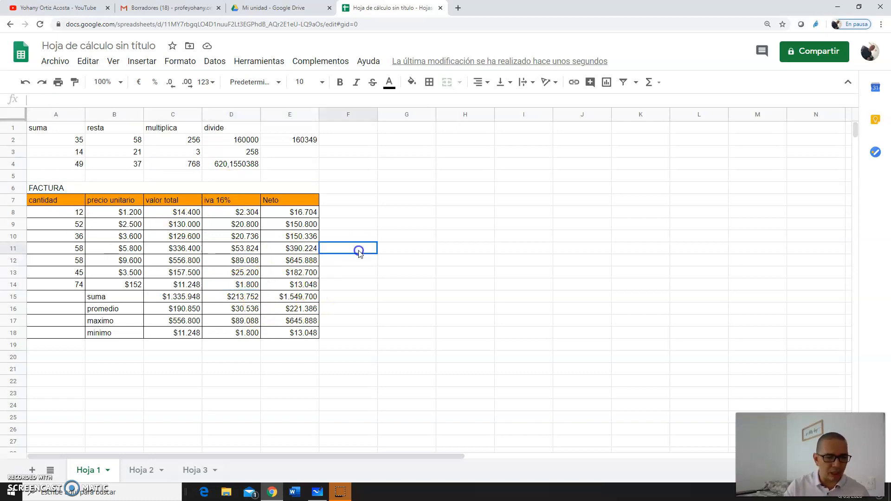
left_click(214, 264)
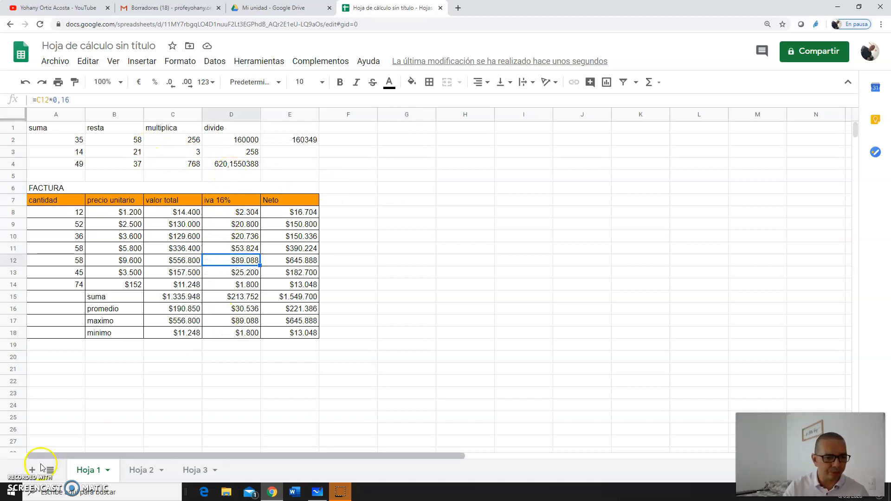